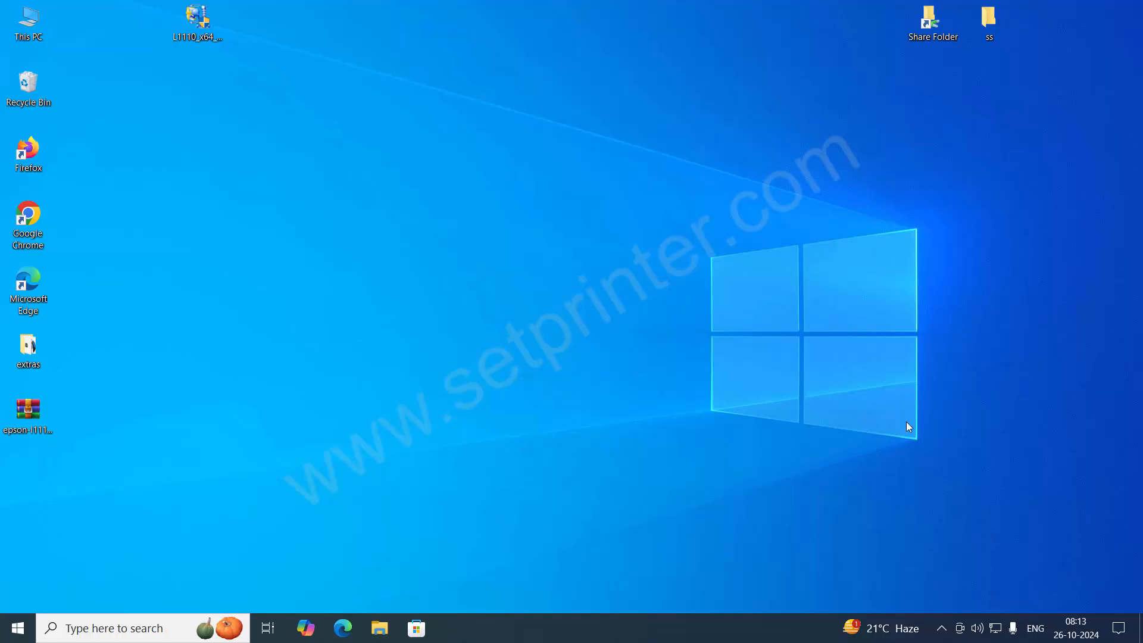
Run the L1110_x64 driver installer from the desktop, allowing device changes, and accept EPSON L1110 Series as the default printer.
{"action": "left_click", "coordinate": [200, 32]}
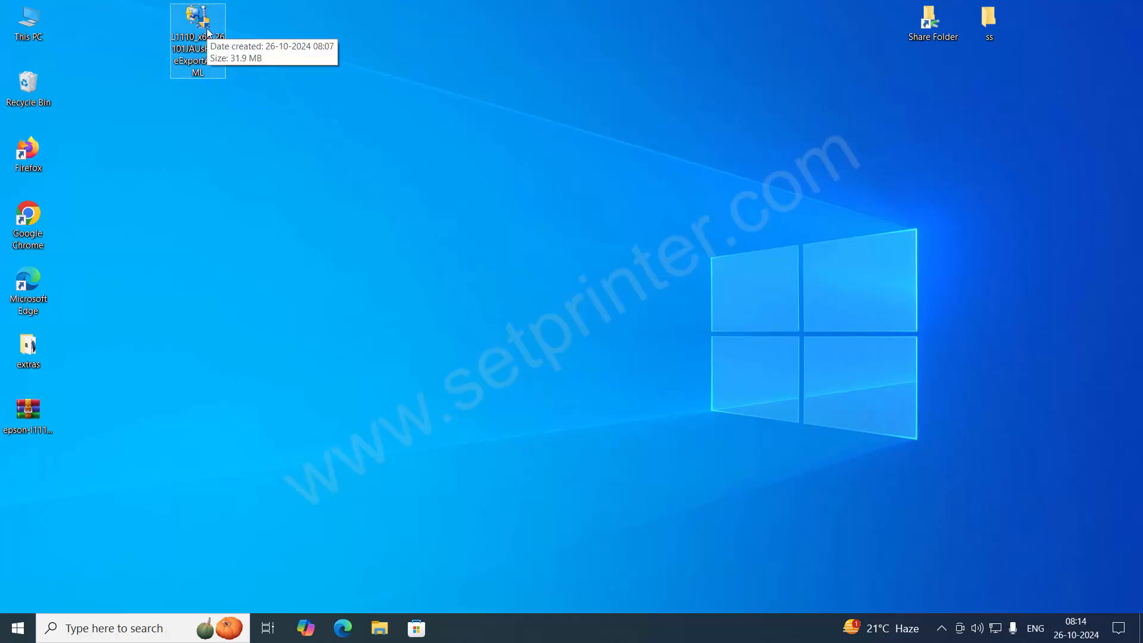
{"action": "double_click", "coordinate": [207, 33]}
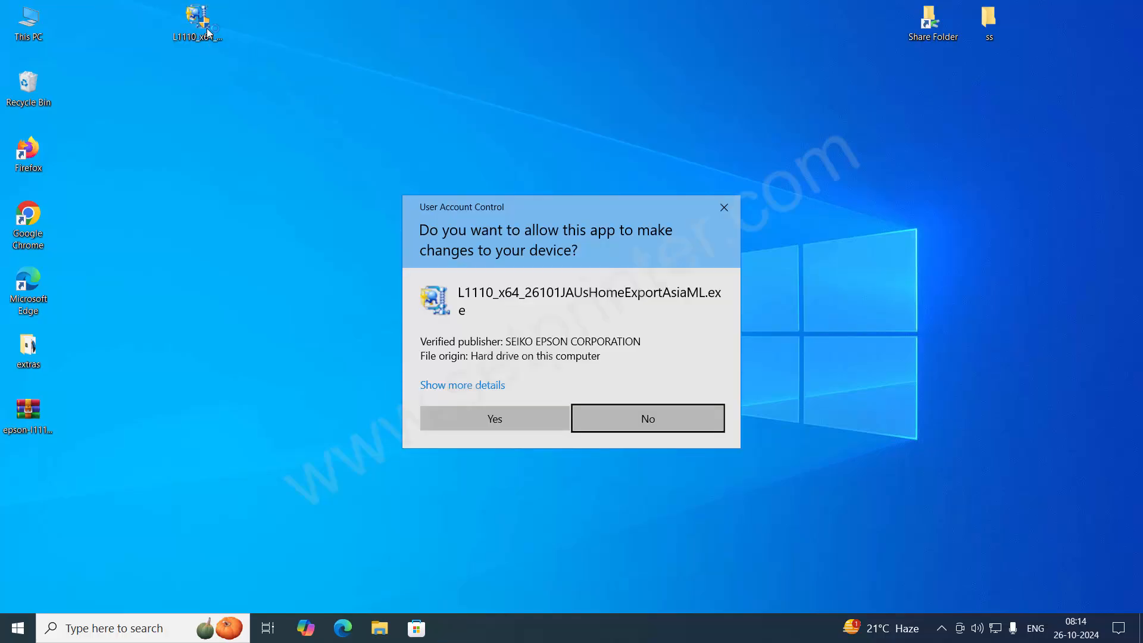
{"action": "left_click", "coordinate": [530, 421]}
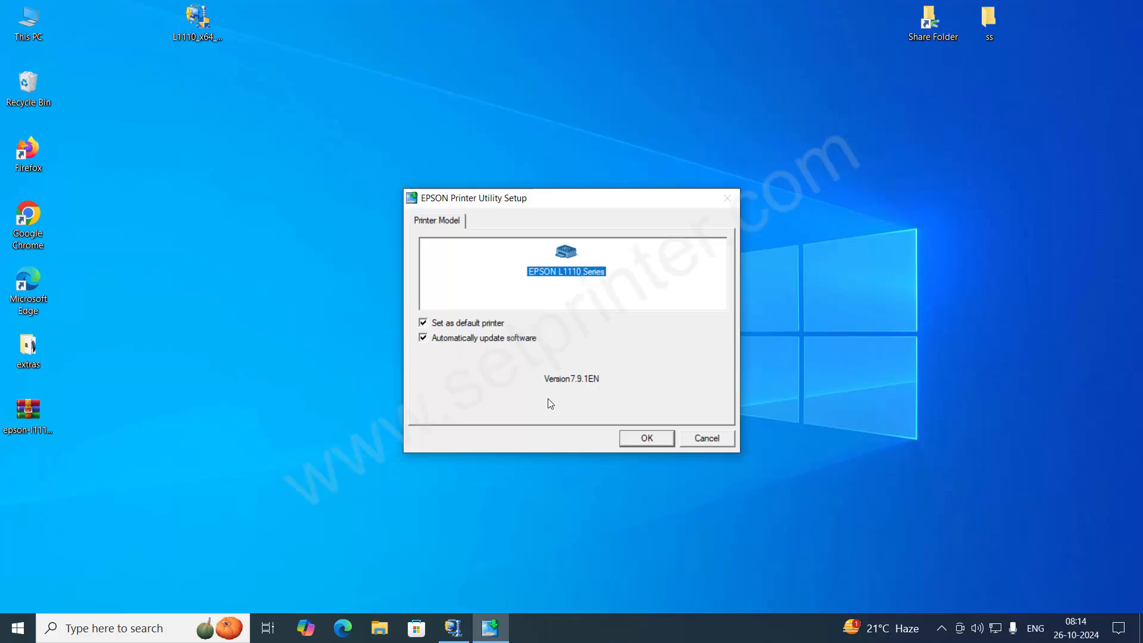
{"action": "left_click", "coordinate": [646, 441]}
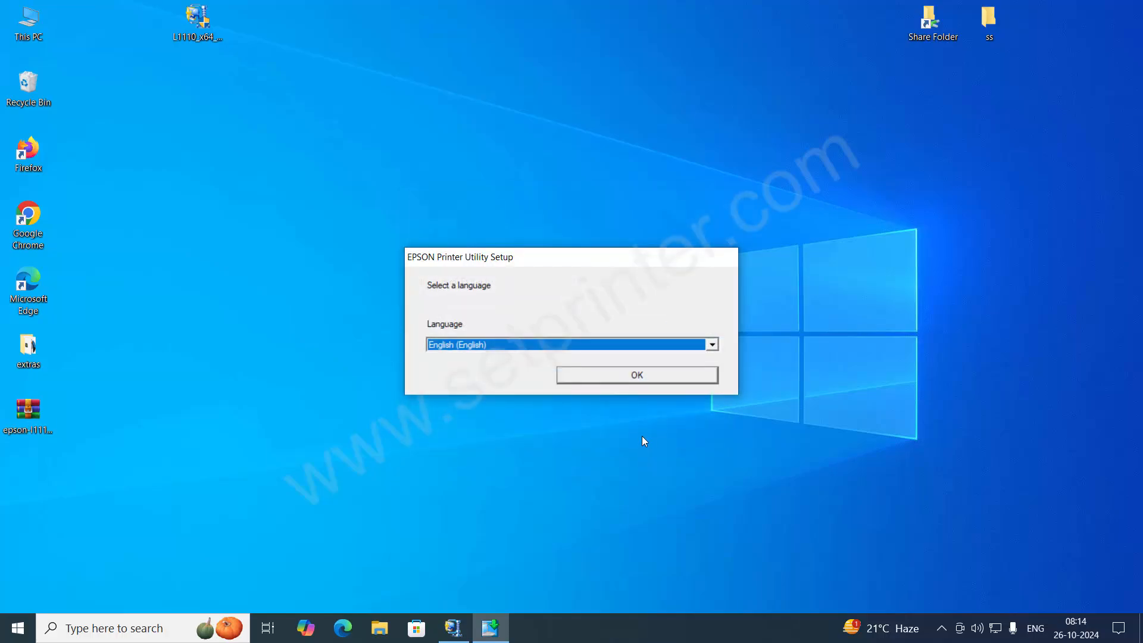
Use English as the setup language and agree to the Epson license agreement.
{"action": "left_click", "coordinate": [620, 379]}
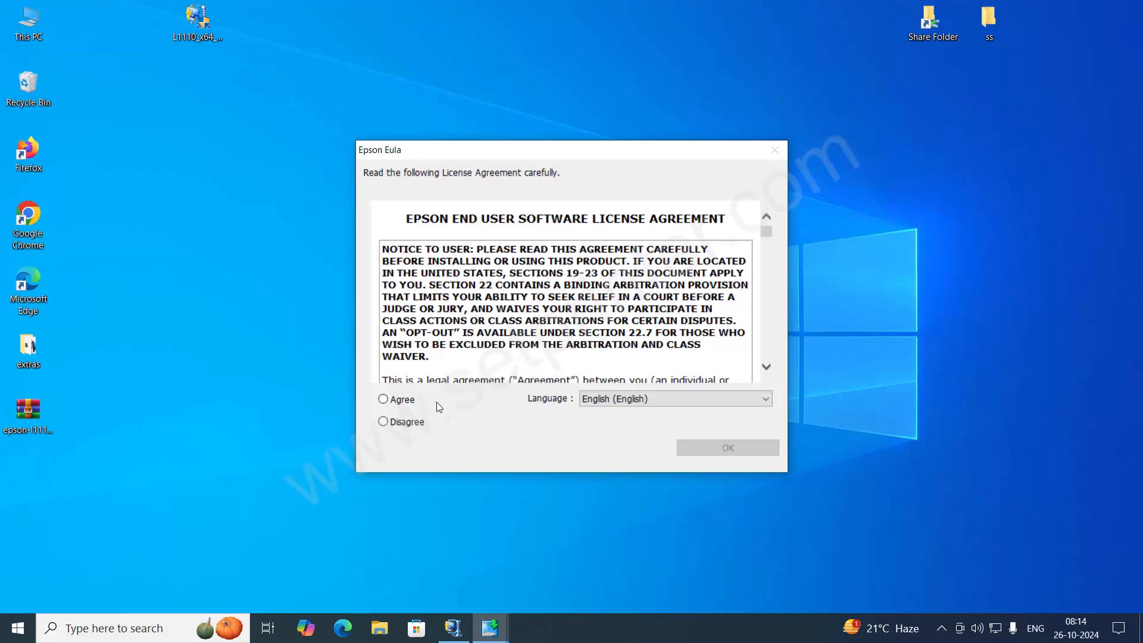
{"action": "left_click", "coordinate": [383, 400]}
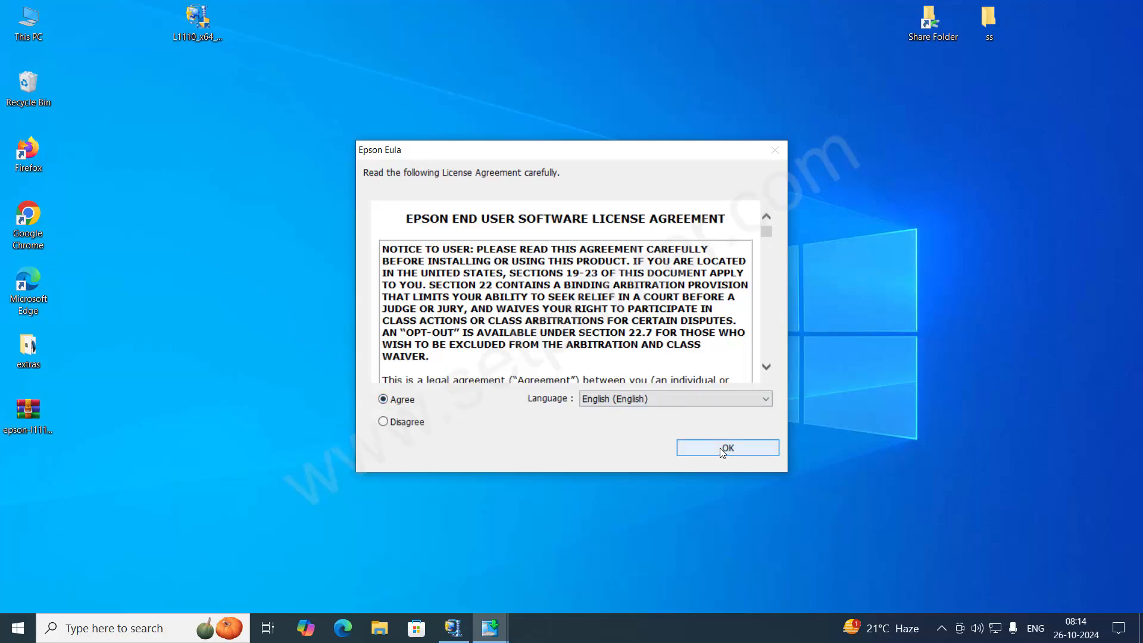
{"action": "left_click", "coordinate": [720, 448]}
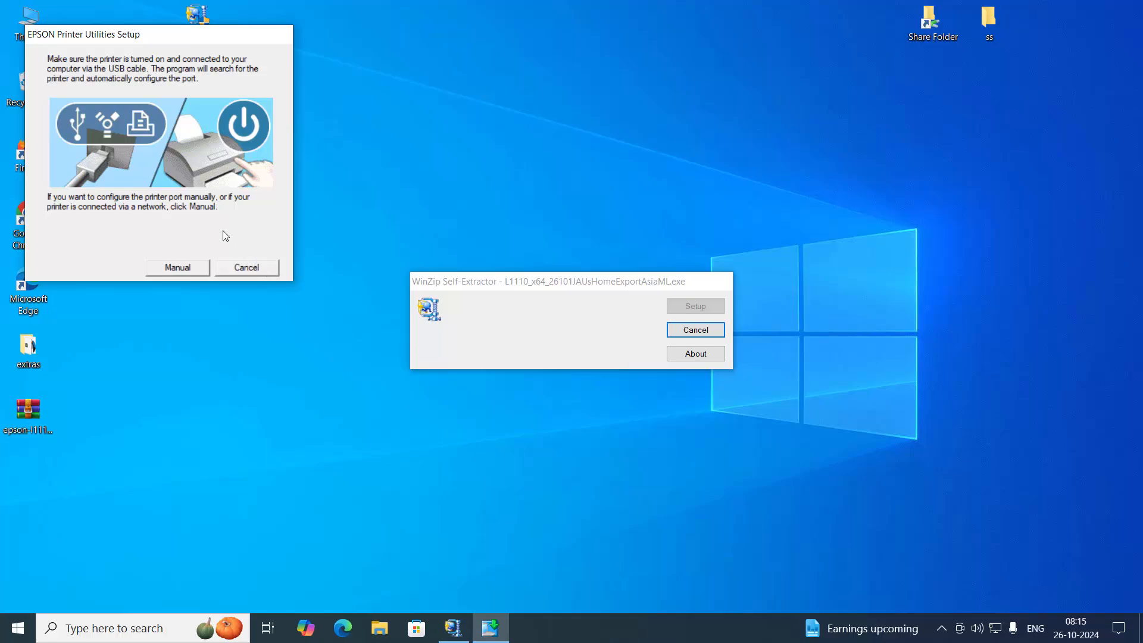
Configure the printer port manually as USB001 (Virtual Printer Port for USB) and finish the driver setup.
{"action": "left_click", "coordinate": [178, 269]}
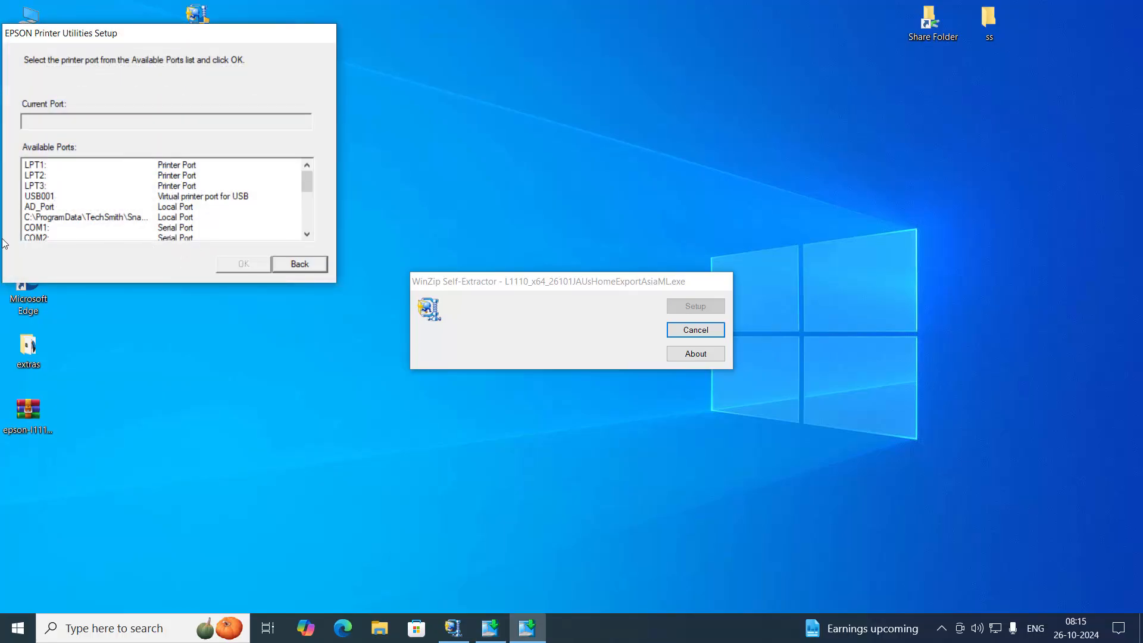
{"action": "left_click_drag", "start_coordinate": [305, 181], "coordinate": [310, 225]}
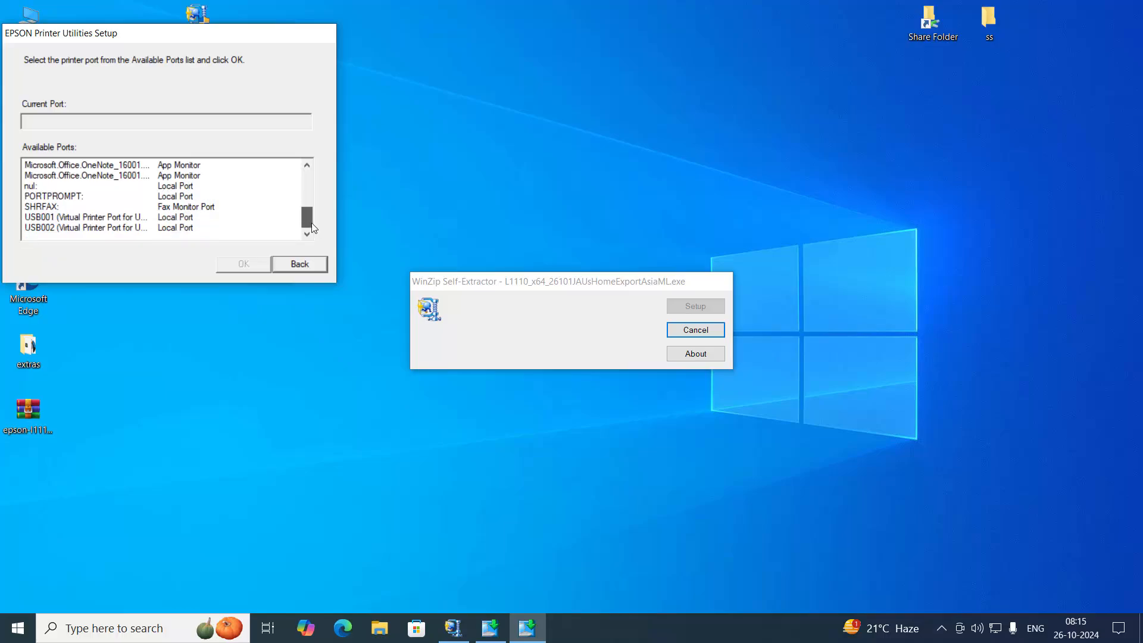
{"action": "left_click", "coordinate": [68, 222]}
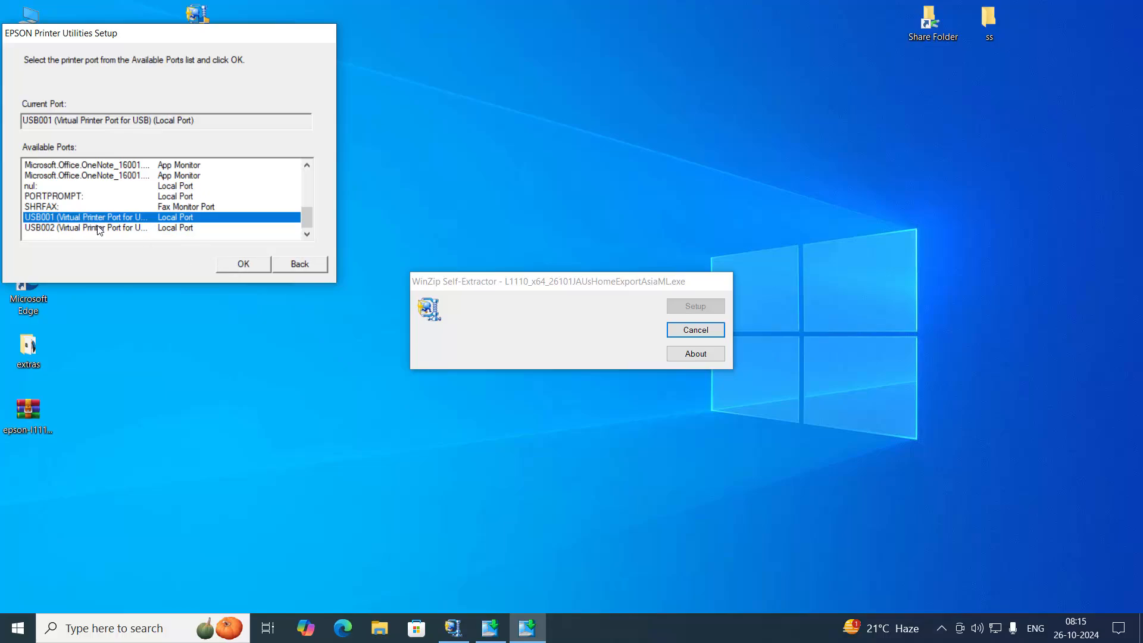
{"action": "left_click", "coordinate": [238, 266]}
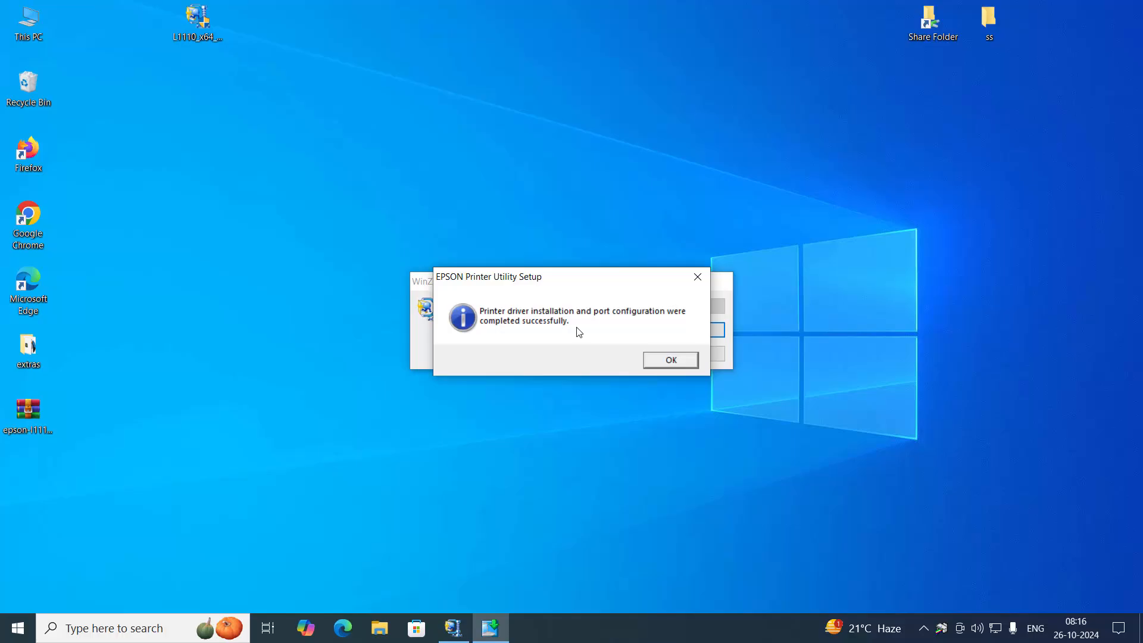
{"action": "left_click", "coordinate": [682, 363]}
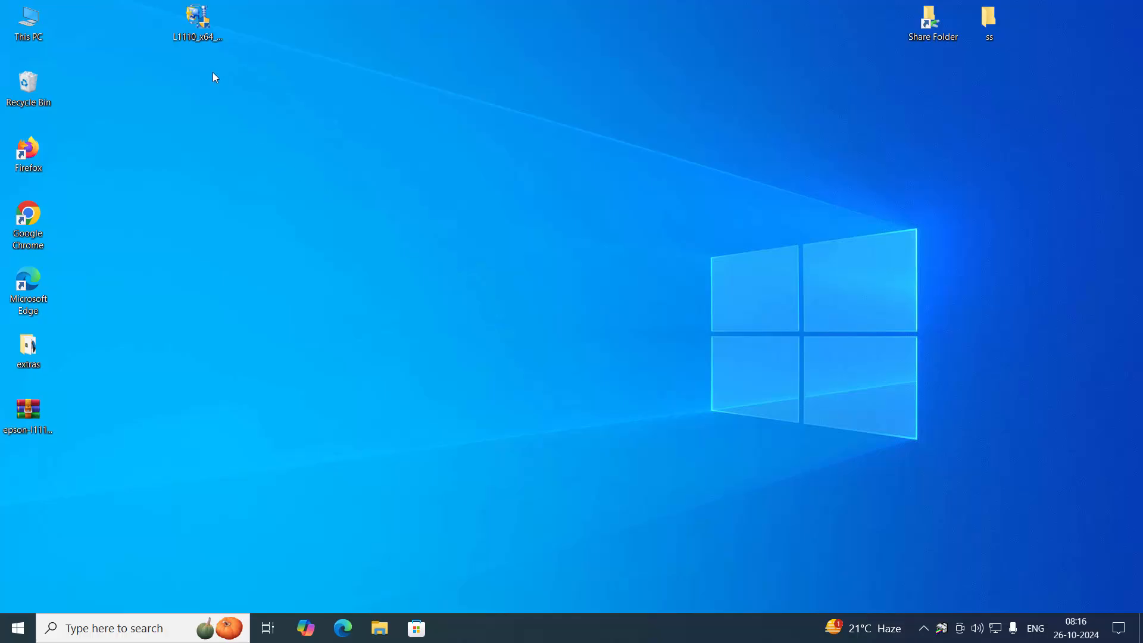
Move the L1110_x64 installer beside the ss folder on the desktop and put the epson-l1110-basic-inf-driver archive in its former place.
{"action": "left_click_drag", "start_coordinate": [202, 26], "coordinate": [1047, 20]}
{"action": "left_click_drag", "start_coordinate": [35, 419], "coordinate": [192, 30]}
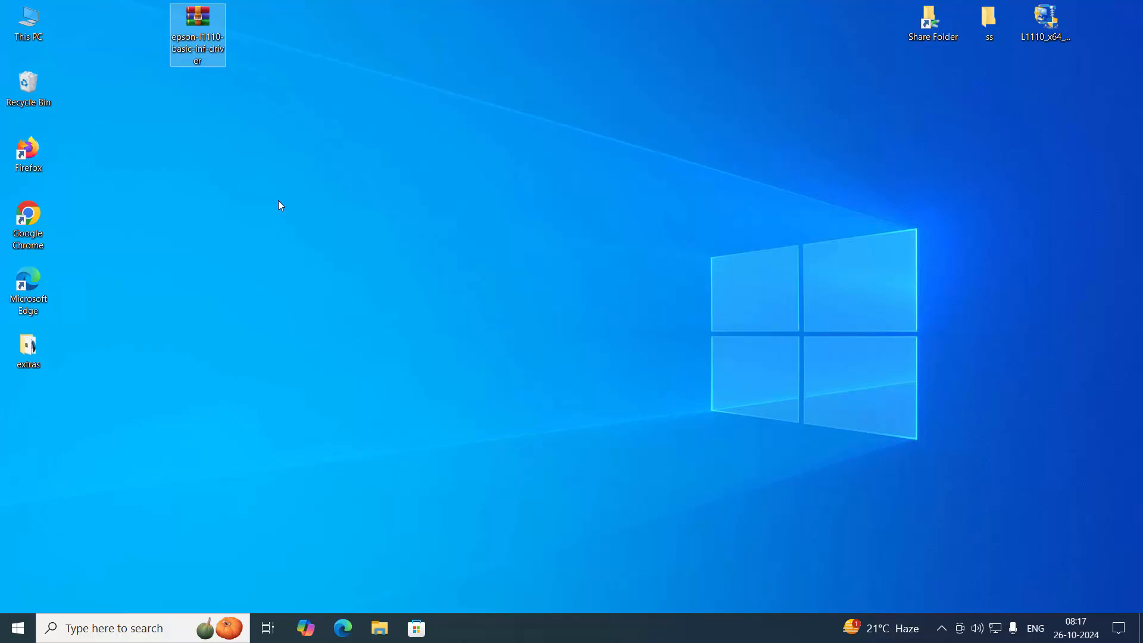
{"action": "left_click", "coordinate": [273, 215]}
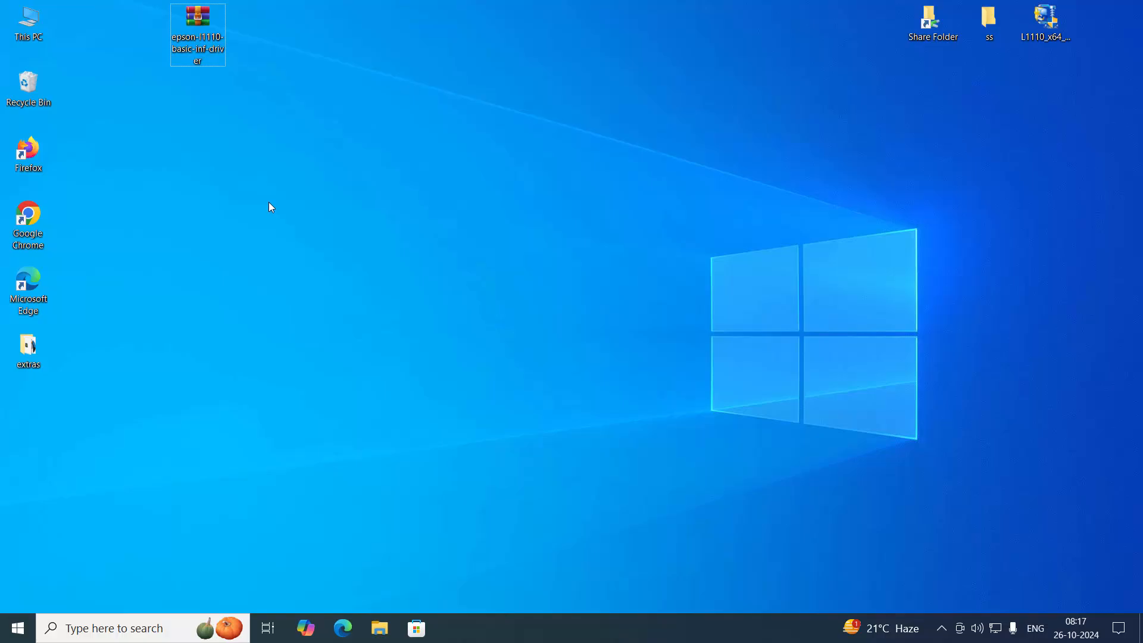
Extract the archive into its own epson-l1110-basic-inf-driver folder and place that folder below the archive on the desktop.
{"action": "right_click", "coordinate": [204, 20]}
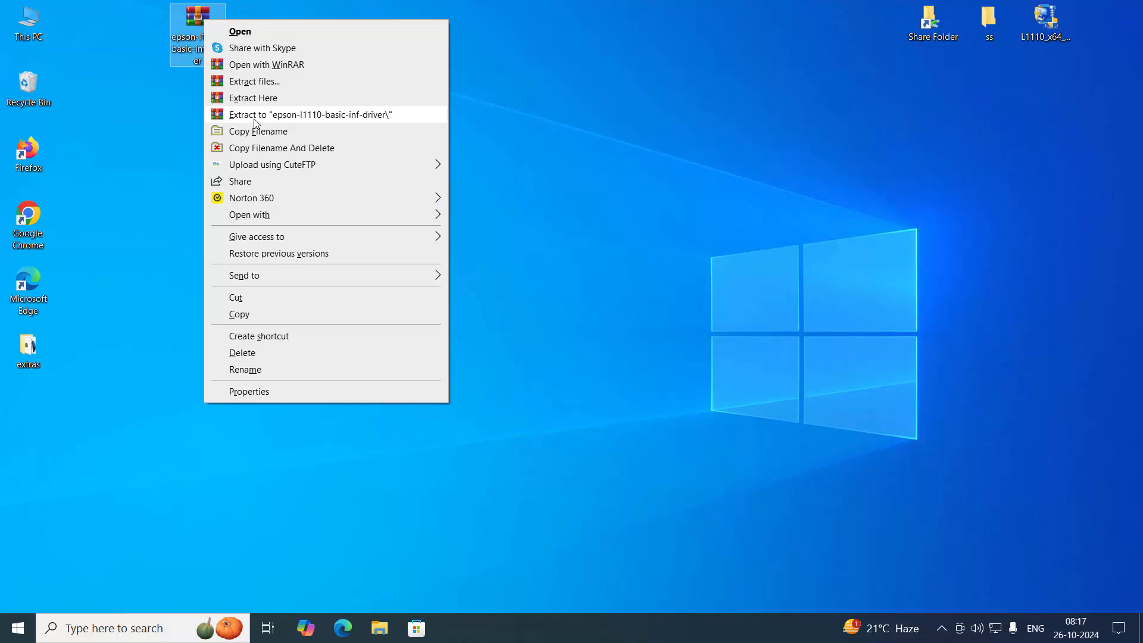
{"action": "left_click", "coordinate": [334, 120]}
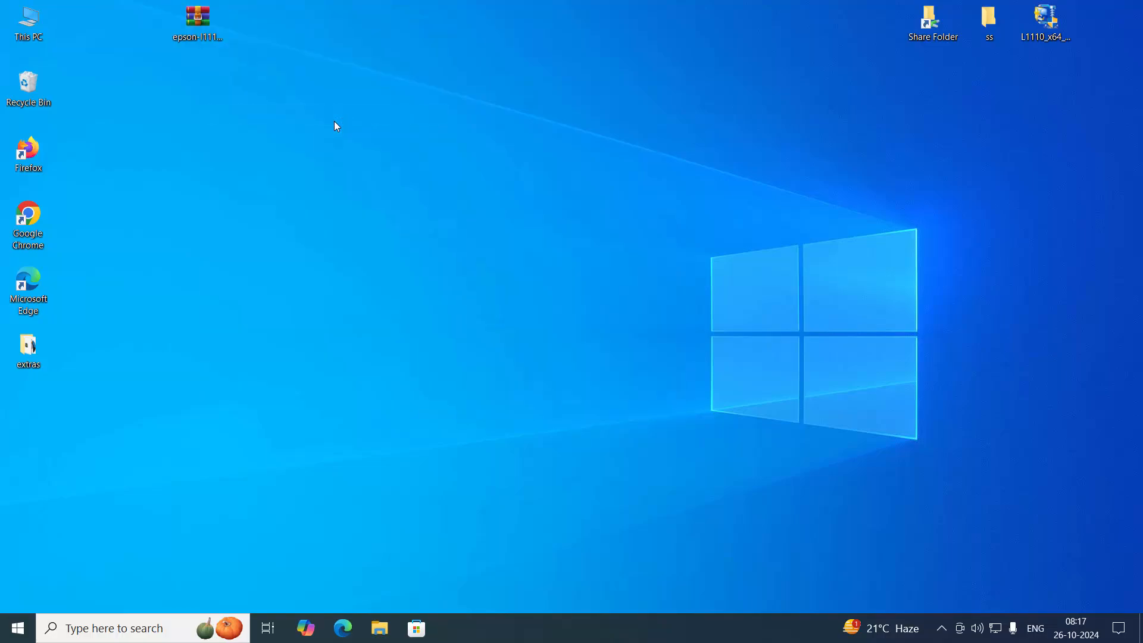
{"action": "left_click_drag", "start_coordinate": [45, 427], "coordinate": [198, 84]}
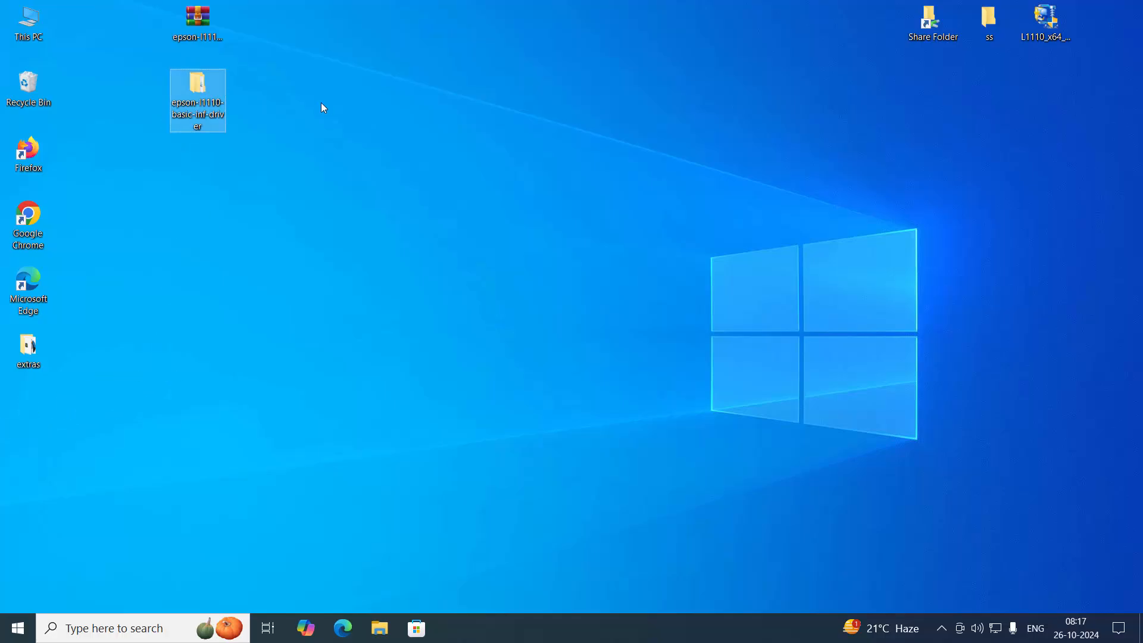
Examine the driver files in the 64bit subfolder of epson-l1110-basic-inf-driver, then close the folder window.
{"action": "double_click", "coordinate": [206, 91]}
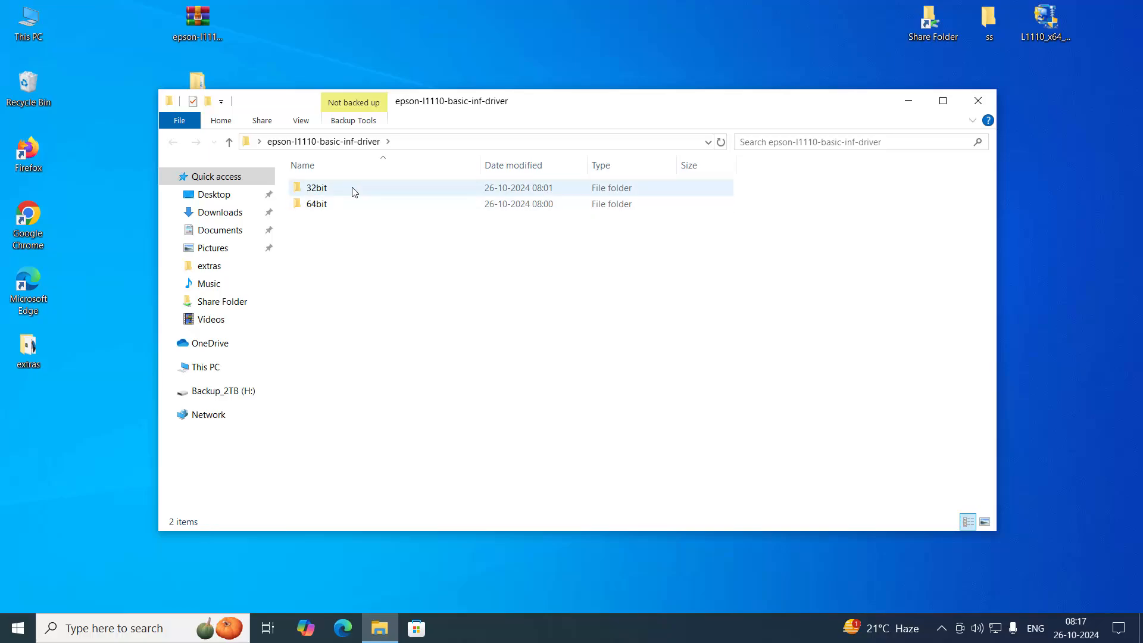
{"action": "mouse_move", "coordinate": [344, 209]}
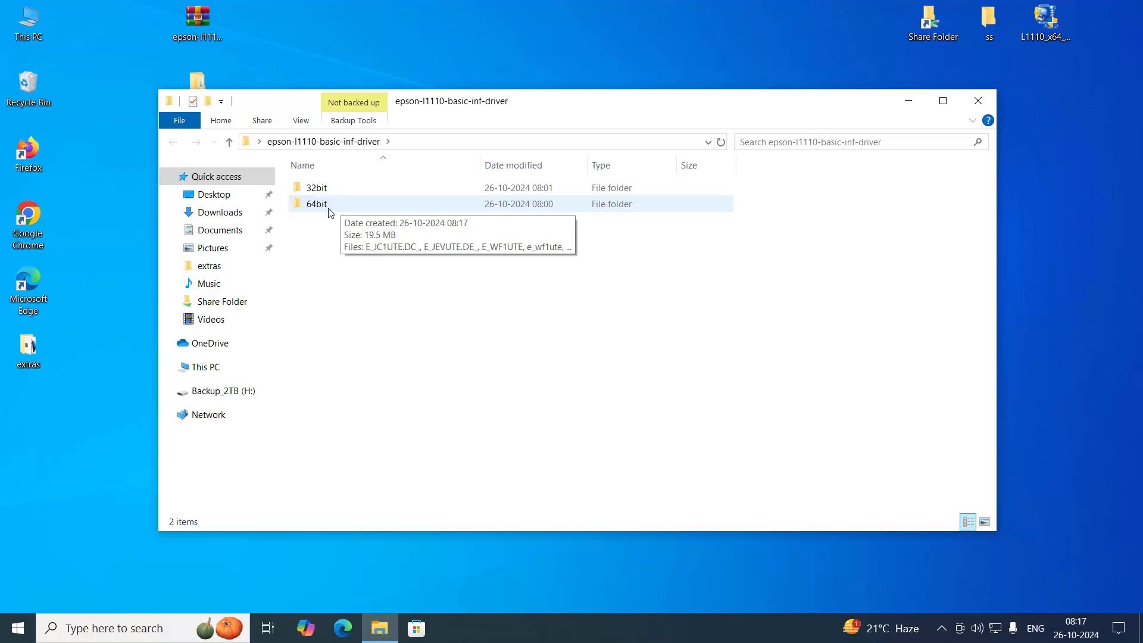
{"action": "double_click", "coordinate": [321, 209]}
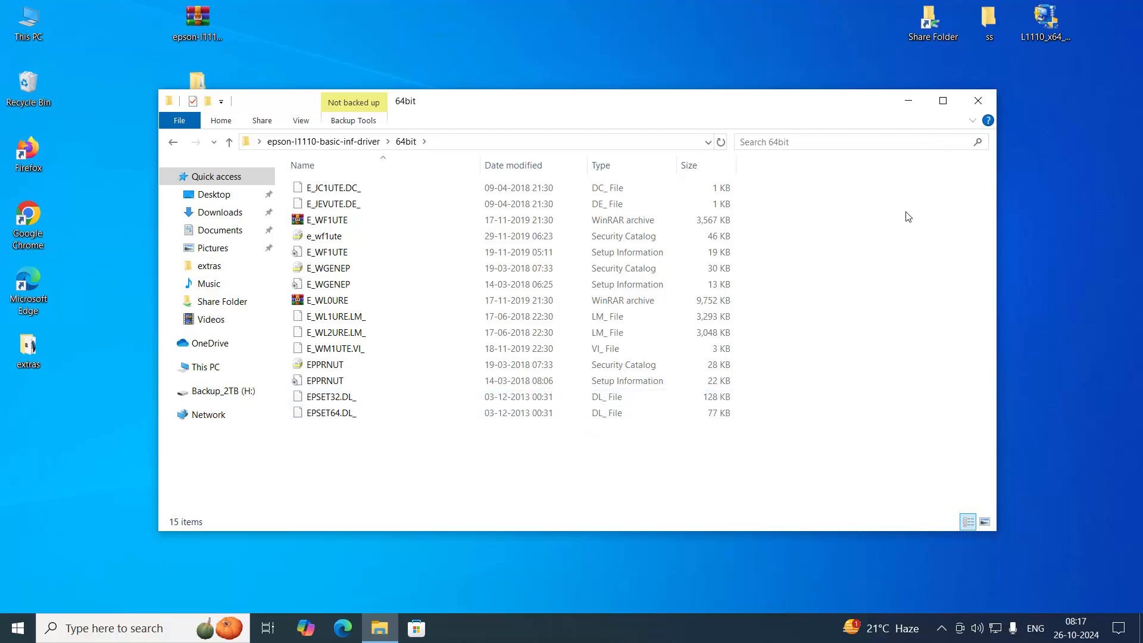
{"action": "left_click", "coordinate": [981, 103]}
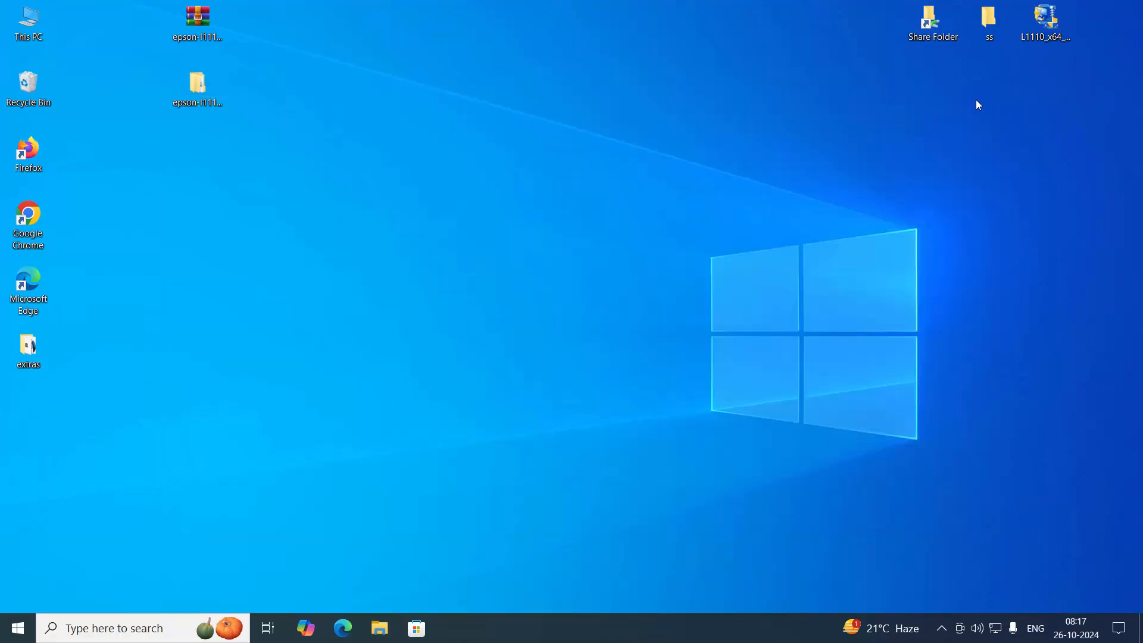
Open the Printers & scanners page in Windows Settings.
{"action": "left_click", "coordinate": [18, 628]}
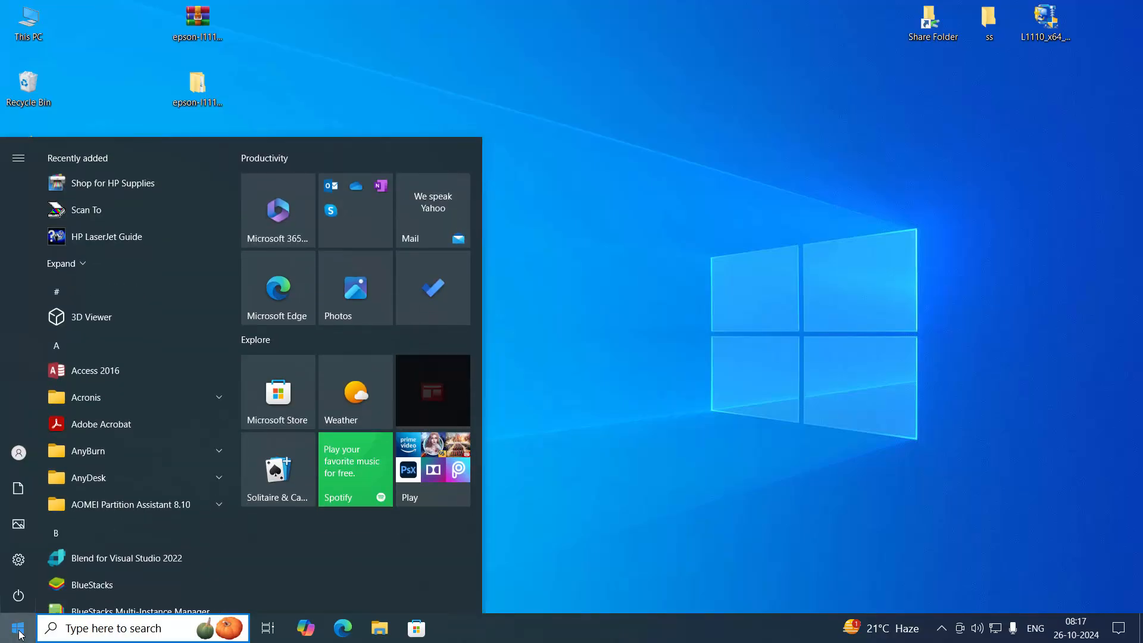
{"action": "left_click", "coordinate": [22, 561]}
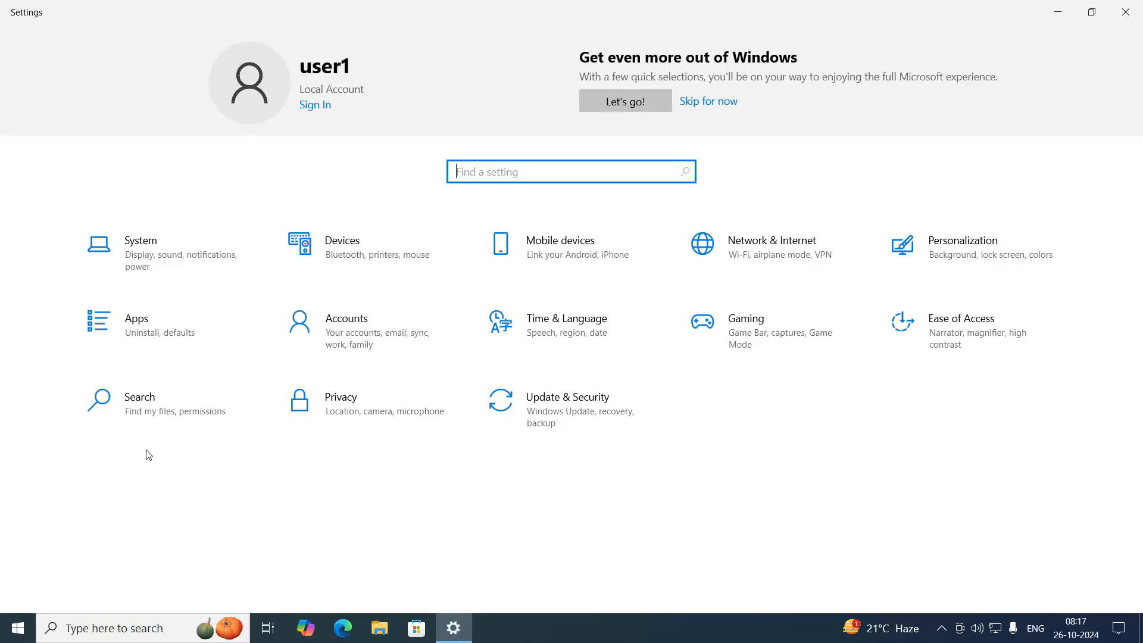
{"action": "left_click", "coordinate": [373, 267]}
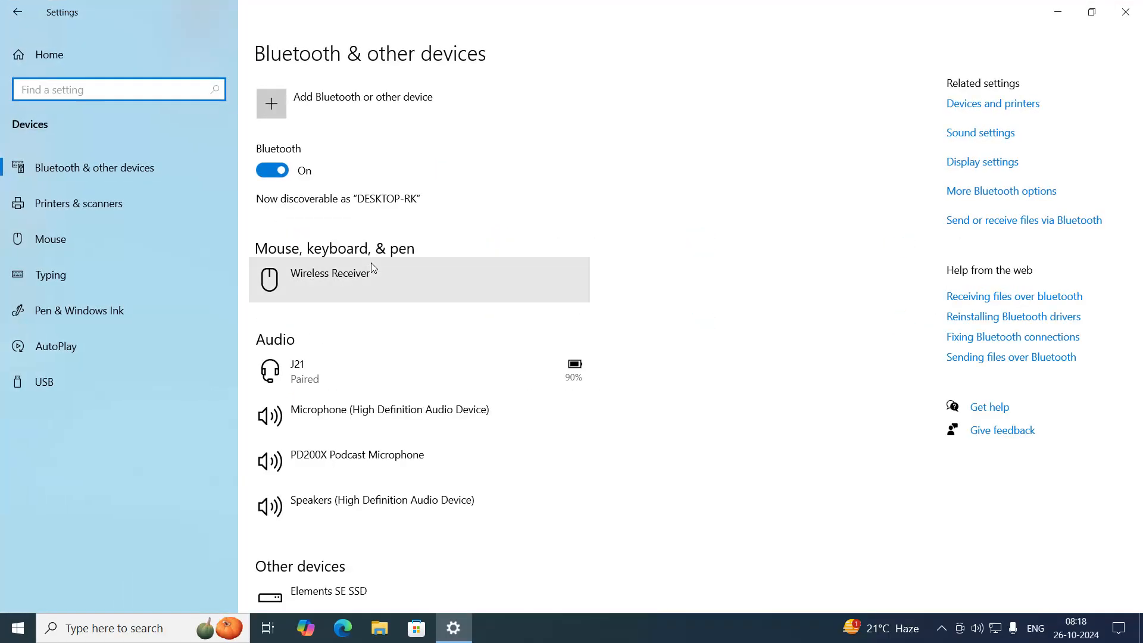
{"action": "left_click", "coordinate": [102, 208]}
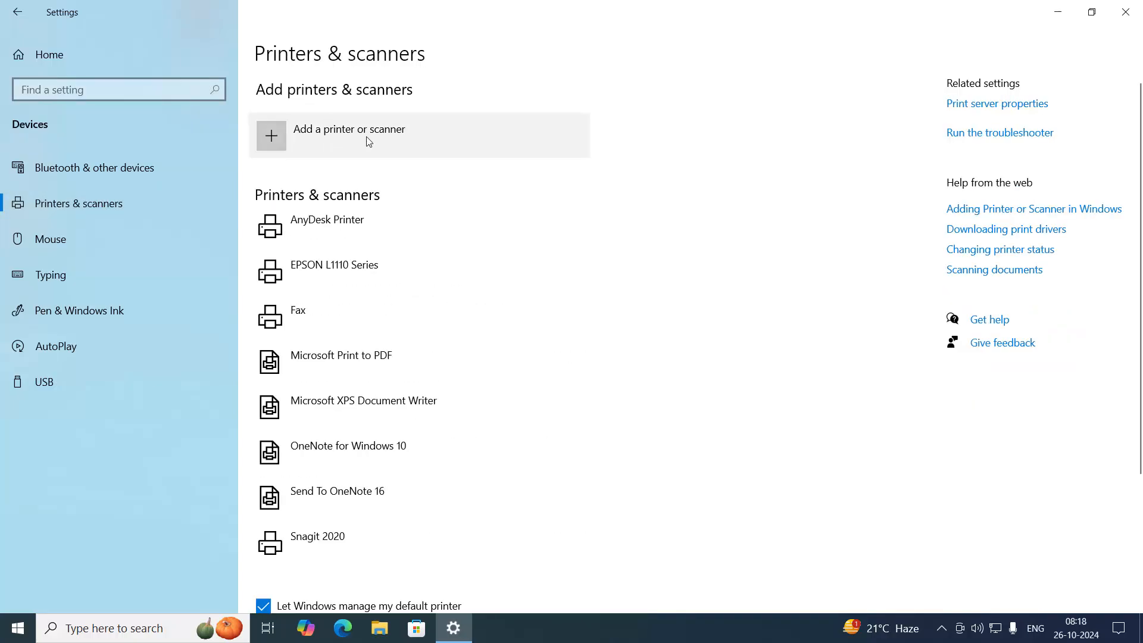
Start adding an unlisted printer as a local or network printer with manual settings.
{"action": "left_click", "coordinate": [276, 136]}
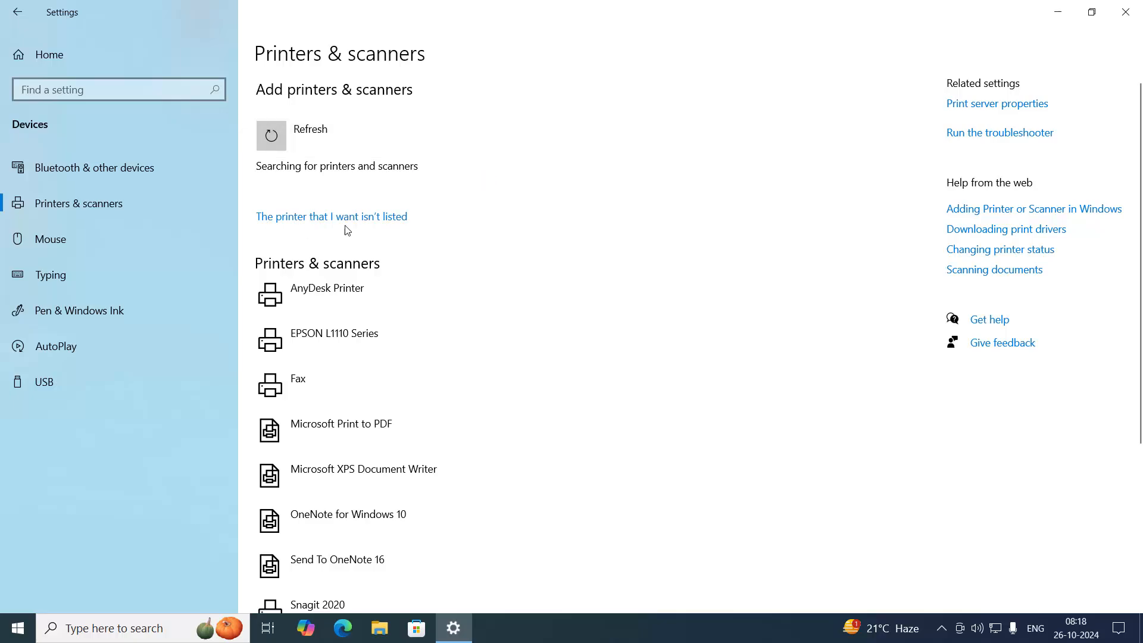
{"action": "left_click", "coordinate": [393, 223]}
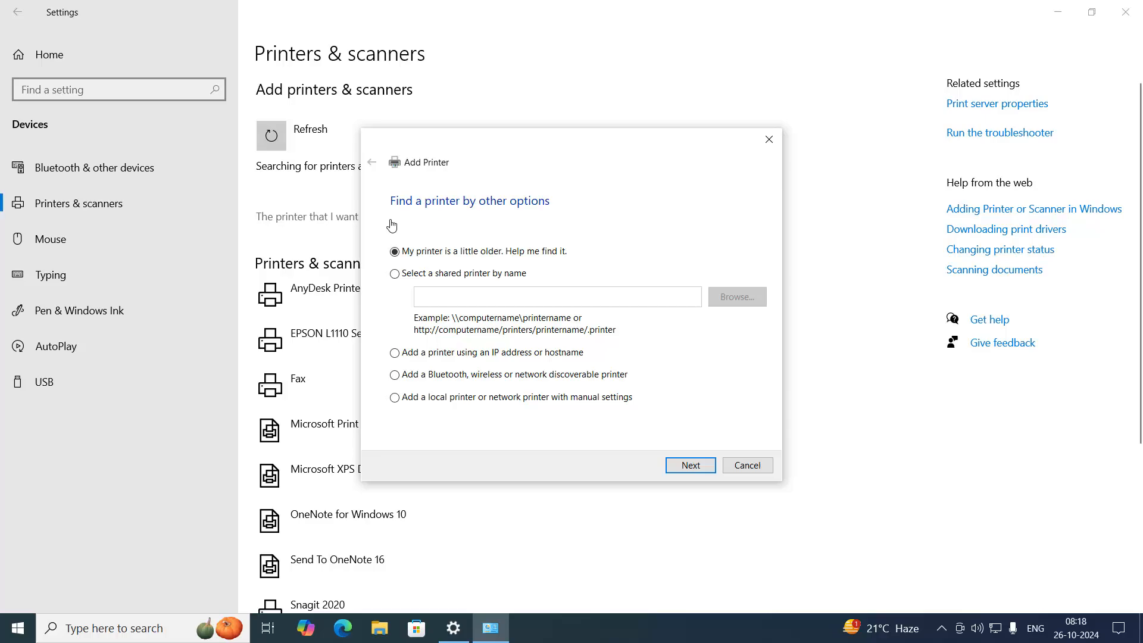
{"action": "left_click", "coordinate": [395, 399]}
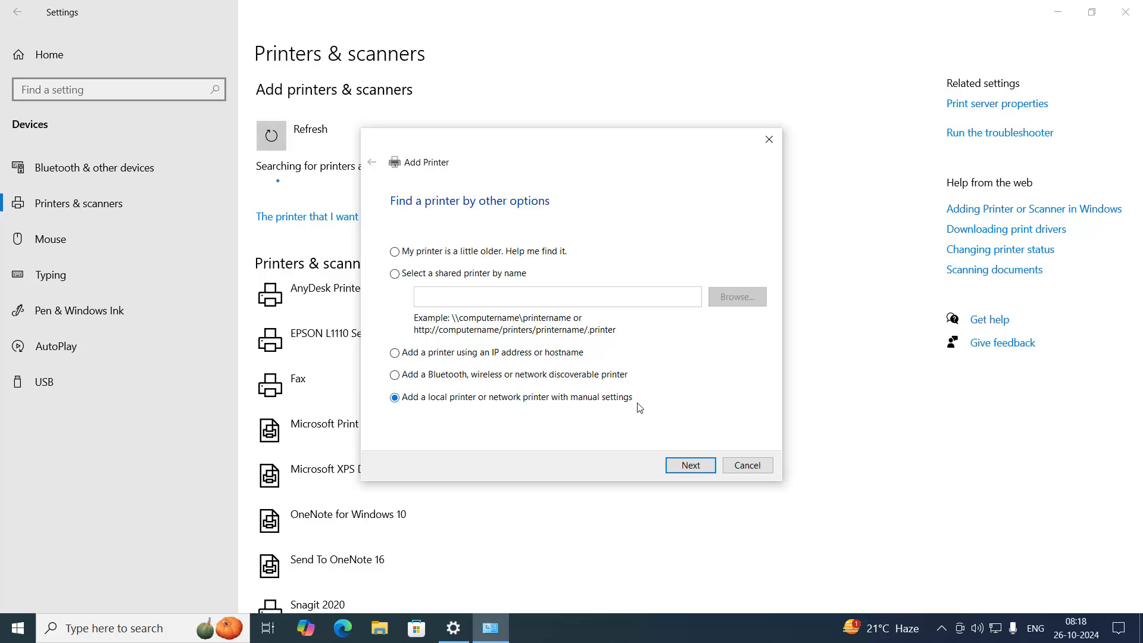
{"action": "left_click", "coordinate": [703, 471]}
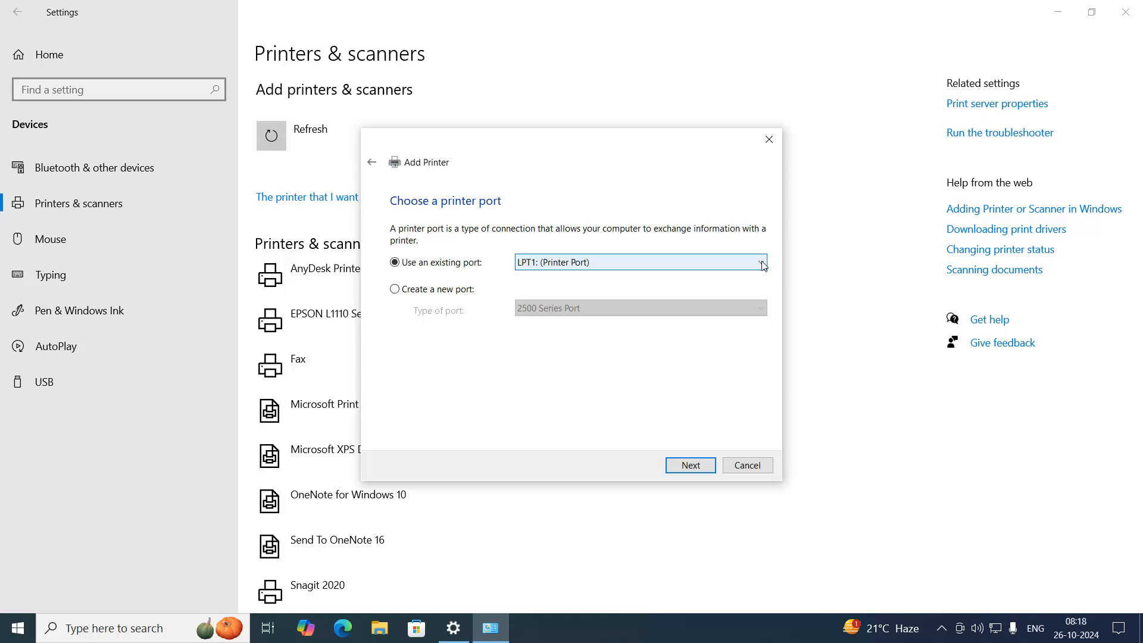
Use the existing port USB001 (Virtual Printer Port for USB) (Local Port) for the new printer and continue to driver selection.
{"action": "left_click", "coordinate": [762, 263]}
{"action": "left_click", "coordinate": [762, 263]}
{"action": "left_click", "coordinate": [587, 269]}
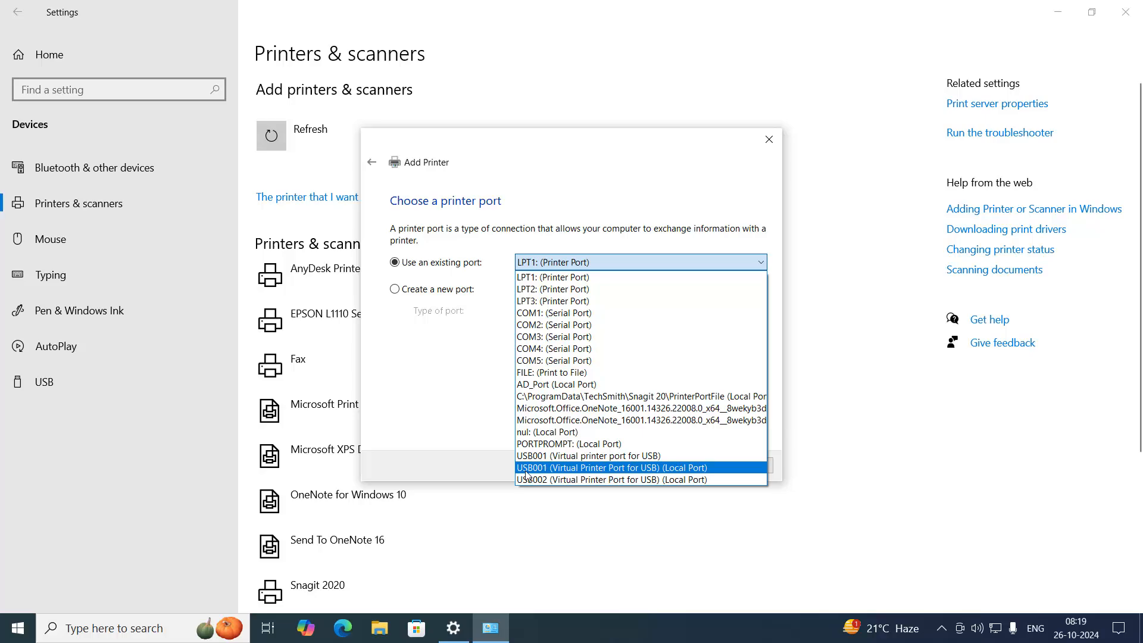
{"action": "left_click", "coordinate": [686, 470]}
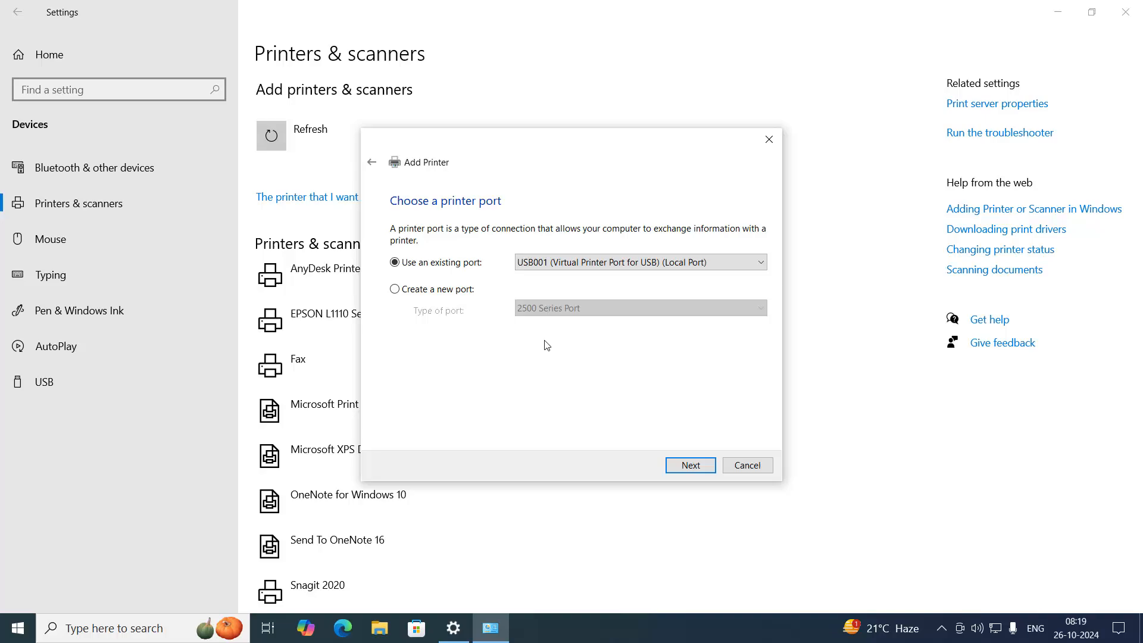
{"action": "left_click", "coordinate": [702, 468]}
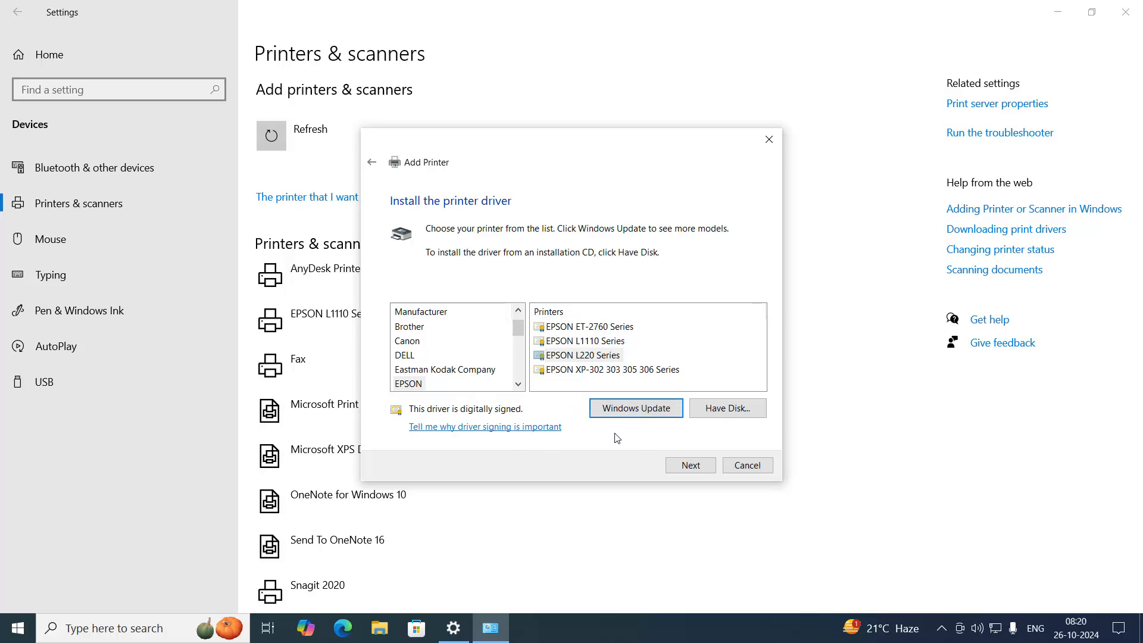
Load the printer driver from disk using E_WGENEP in the 64bit subfolder of the desktop folder epson-l1110-basic-inf-driver.
{"action": "left_click", "coordinate": [731, 411]}
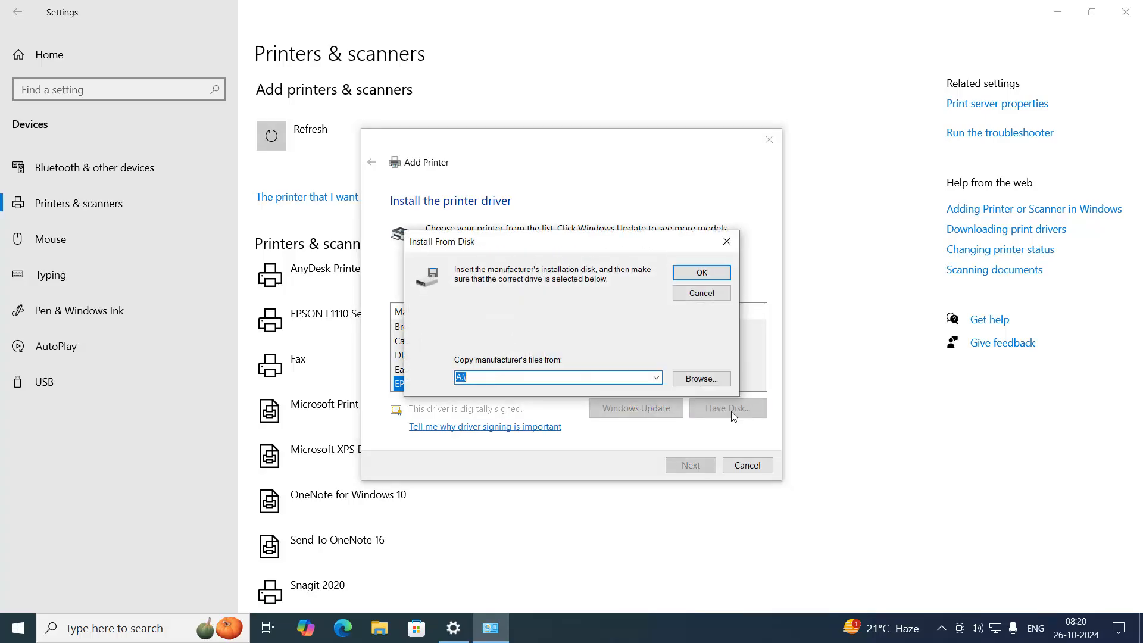
{"action": "left_click", "coordinate": [702, 379]}
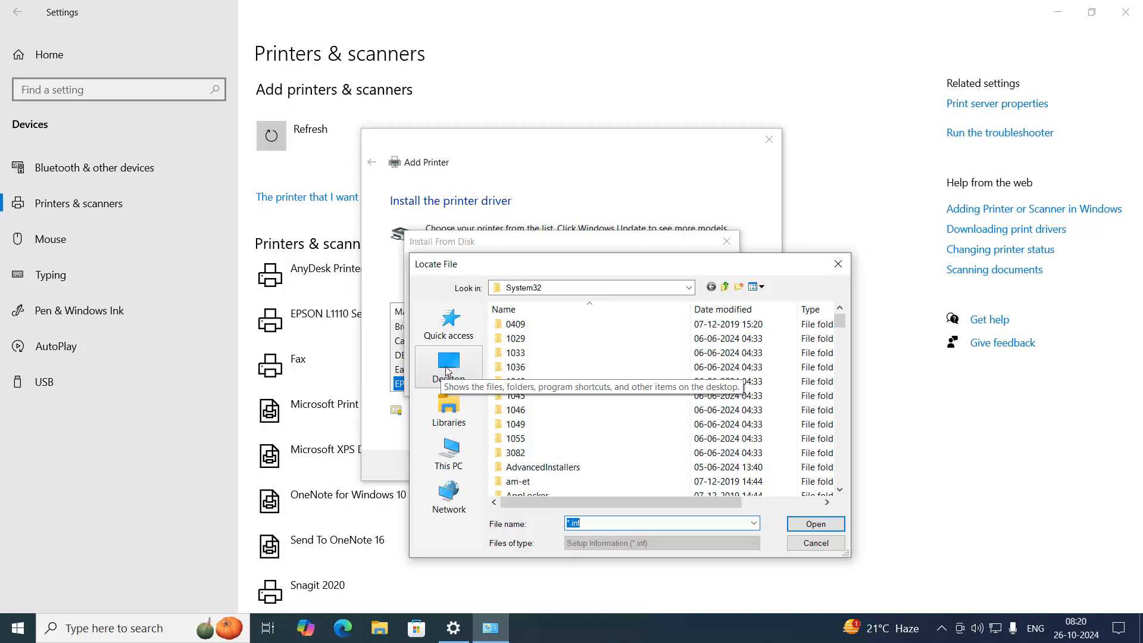
{"action": "left_click", "coordinate": [450, 368]}
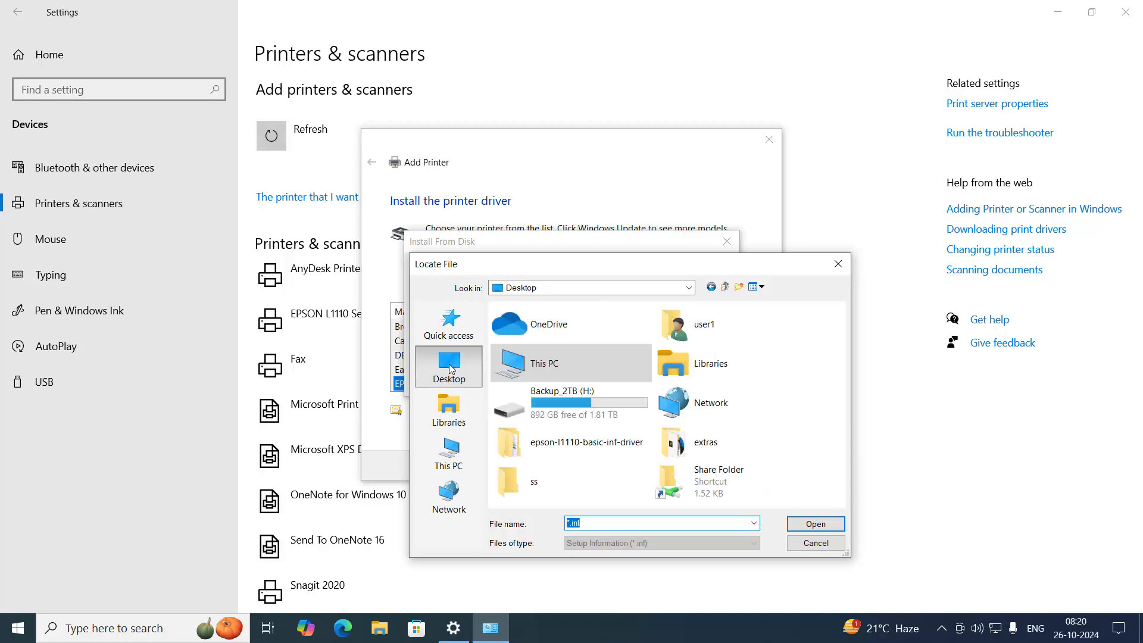
{"action": "double_click", "coordinate": [538, 453]}
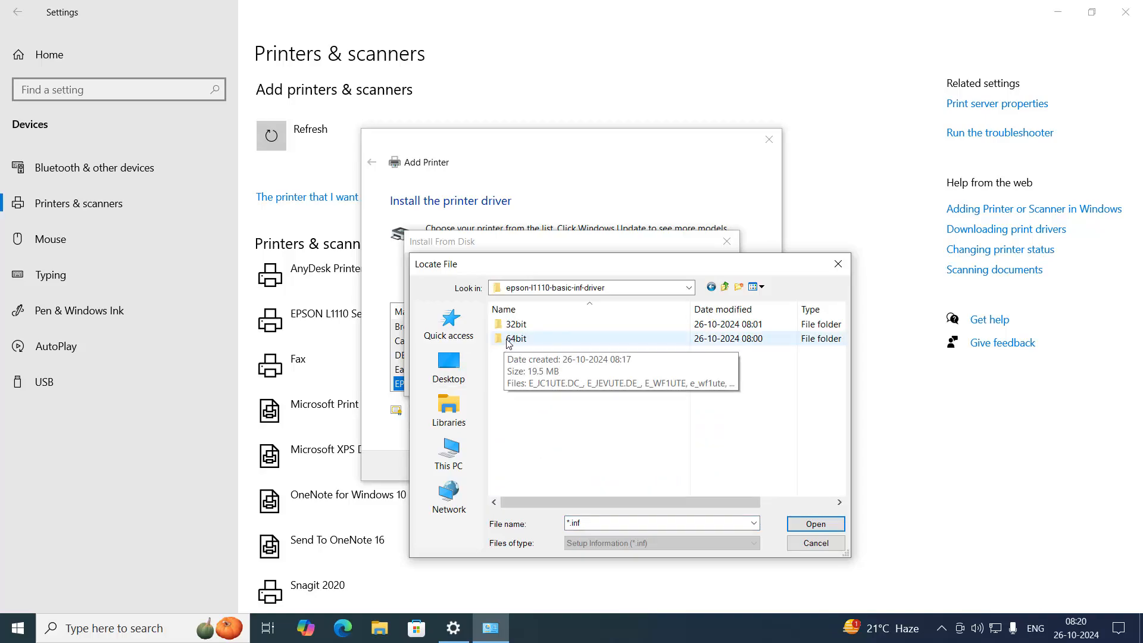
{"action": "double_click", "coordinate": [544, 339]}
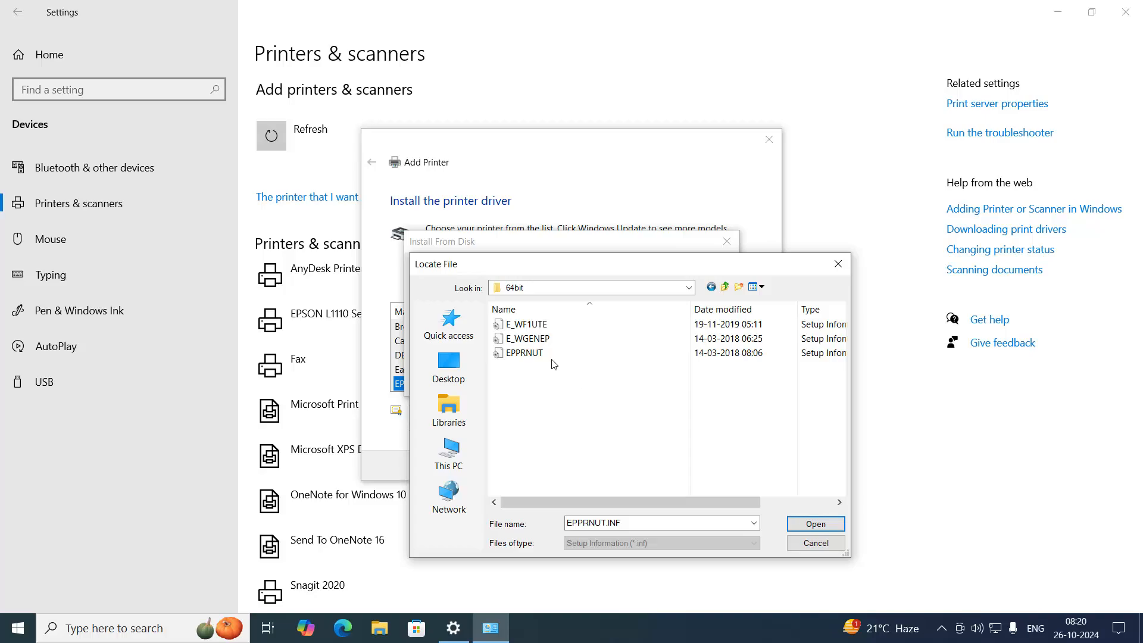
{"action": "left_click", "coordinate": [542, 340]}
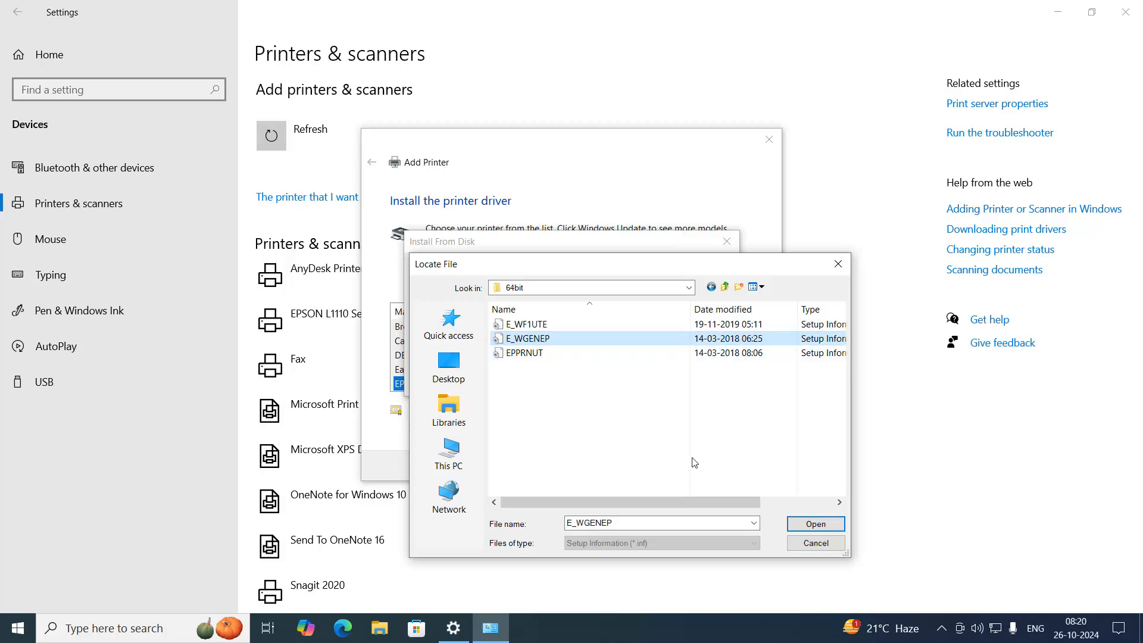
{"action": "left_click", "coordinate": [814, 525]}
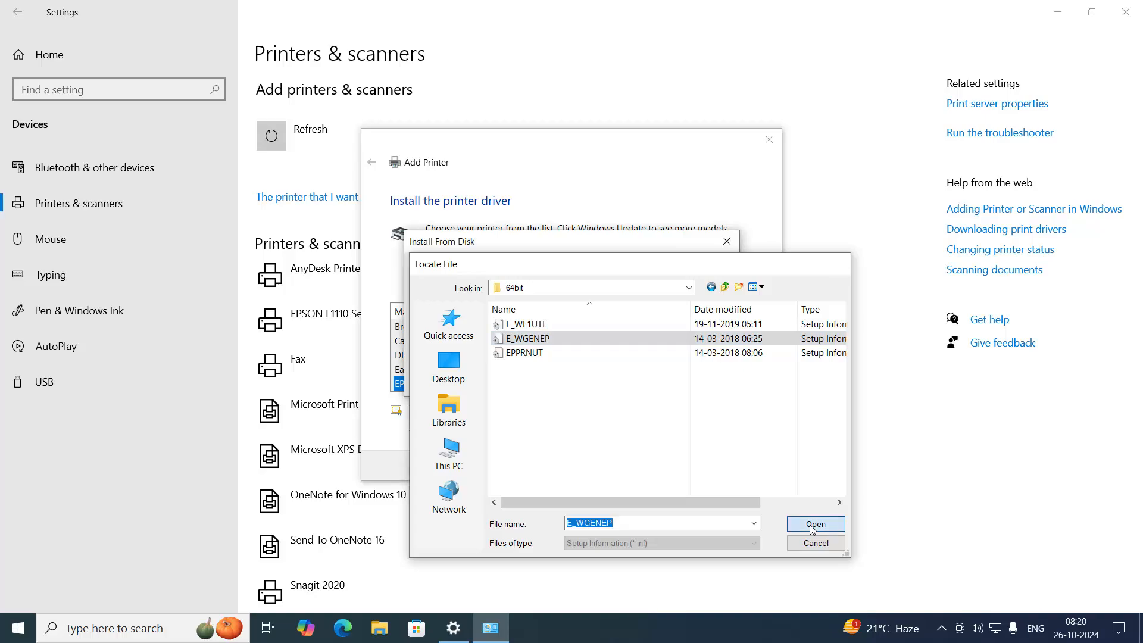
{"action": "left_click", "coordinate": [715, 272]}
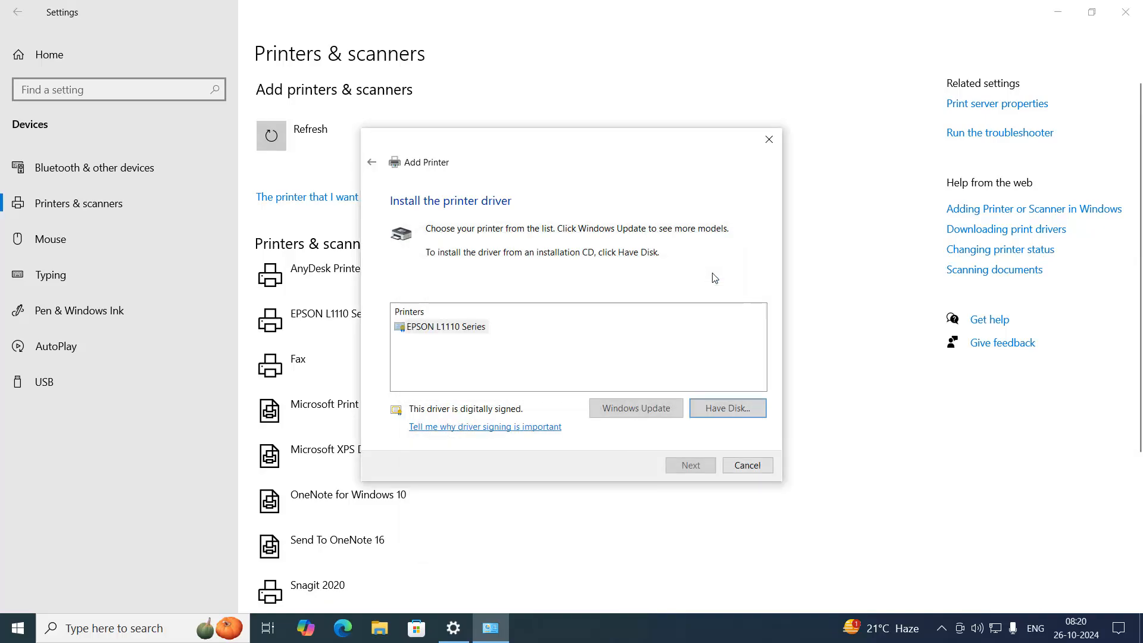
Choose EPSON L1110 Series as the printer model and replace the currently installed driver.
{"action": "left_click", "coordinate": [439, 332]}
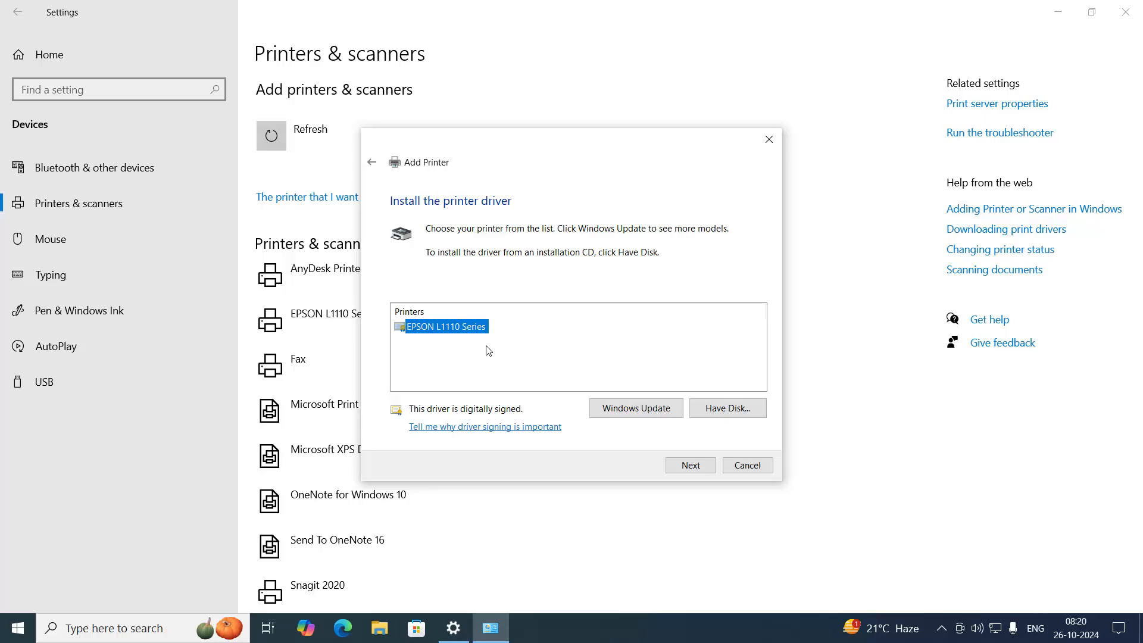
{"action": "left_click", "coordinate": [702, 470]}
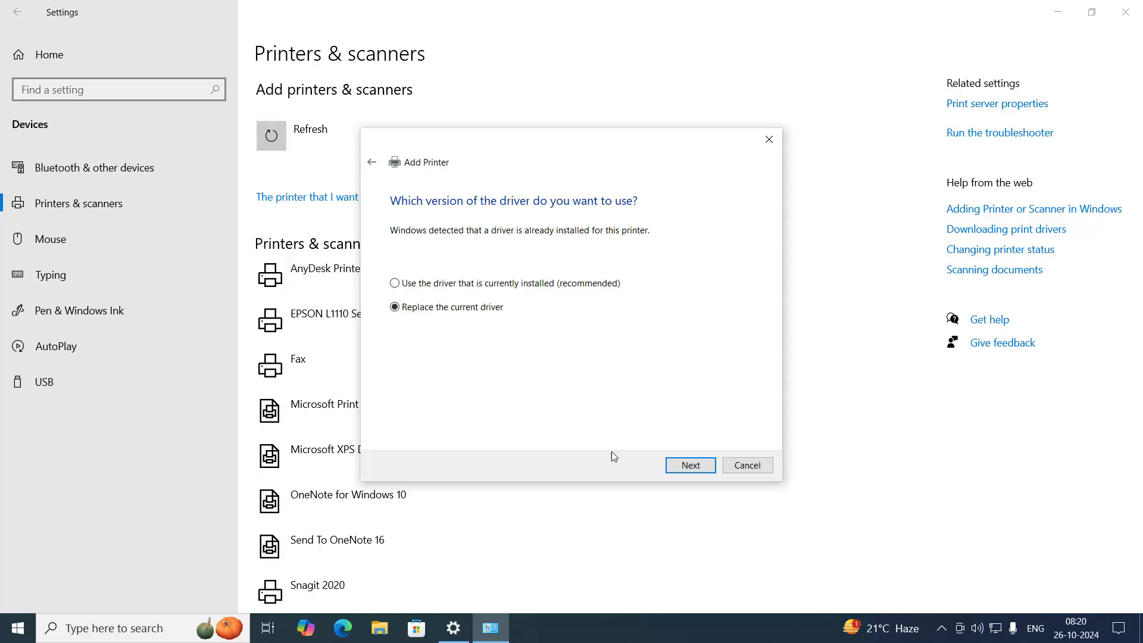
{"action": "left_click", "coordinate": [691, 467]}
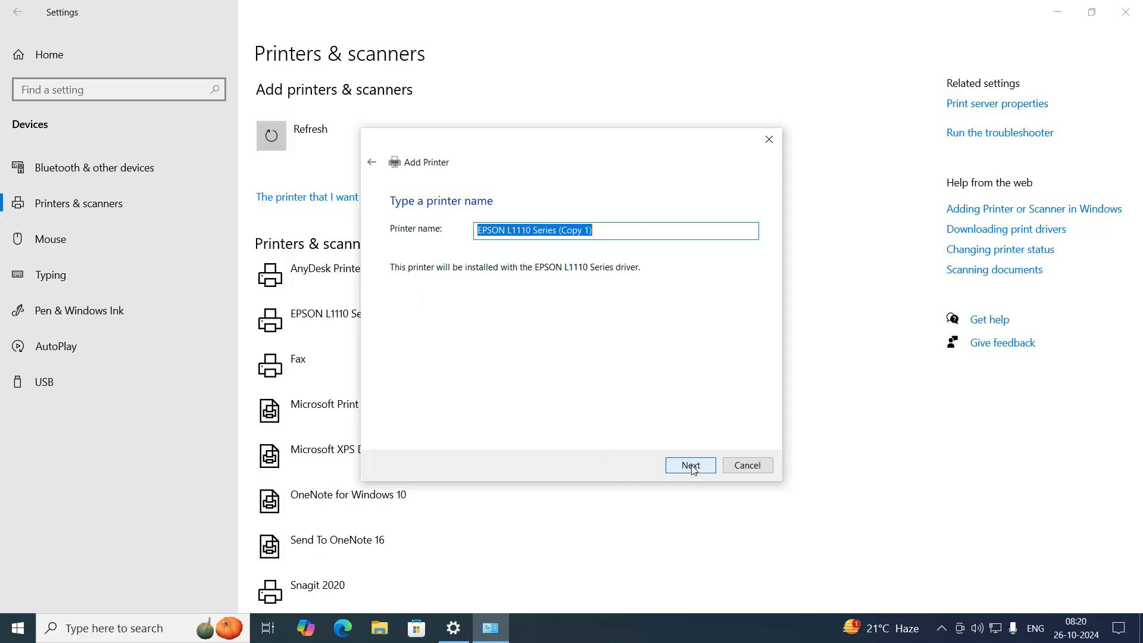
Name the new printer EPSON L1110 Series 1 and install it.
{"action": "left_click", "coordinate": [609, 232]}
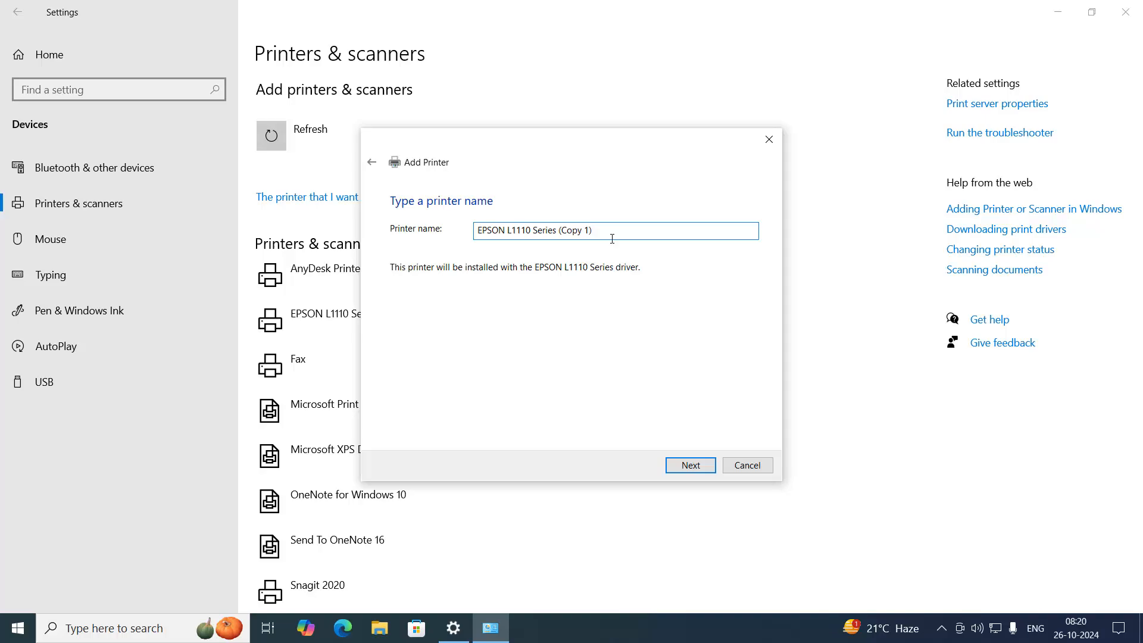
{"action": "key", "text": "BackSpace"}
{"action": "key", "text": "BackSpace"}
{"action": "key", "text": "BackSpace"}
{"action": "key", "text": "BackSpace"}
{"action": "key", "text": "BackSpace"}
{"action": "key", "text": "BackSpace"}
{"action": "key", "text": "BackSpace"}
{"action": "key", "text": "BackSpace"}
{"action": "key", "text": "BackSpace"}
{"action": "left_click", "coordinate": [693, 469]}
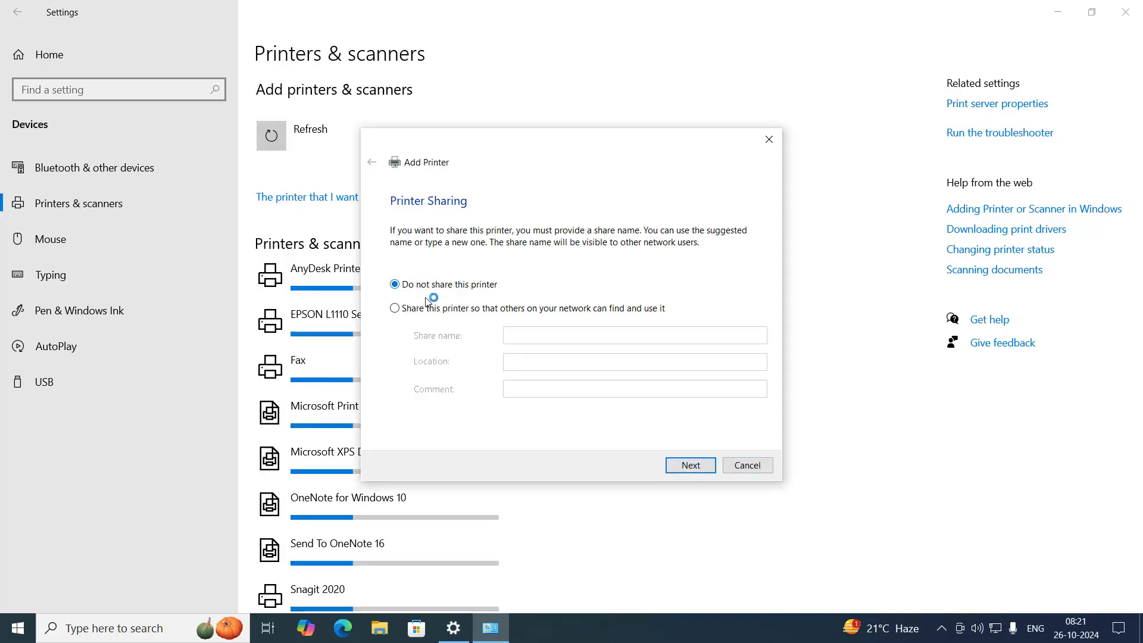
Finish adding the printer without sharing it, and expand the EPSON L1110 Series entry in the printer list.
{"action": "left_click", "coordinate": [693, 474]}
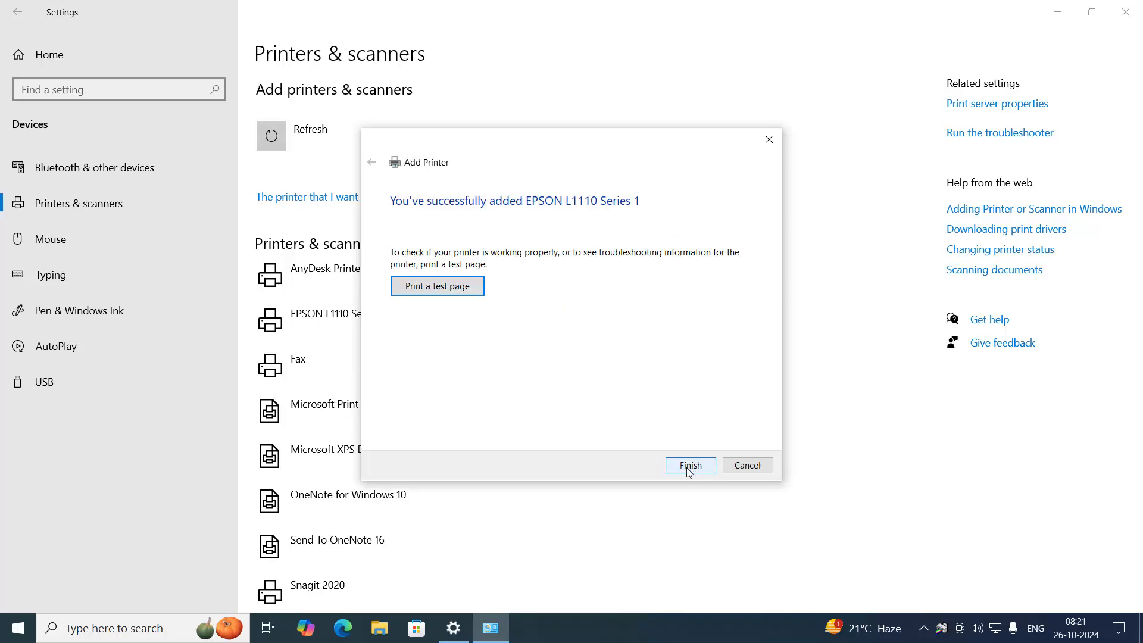
{"action": "left_click", "coordinate": [692, 468]}
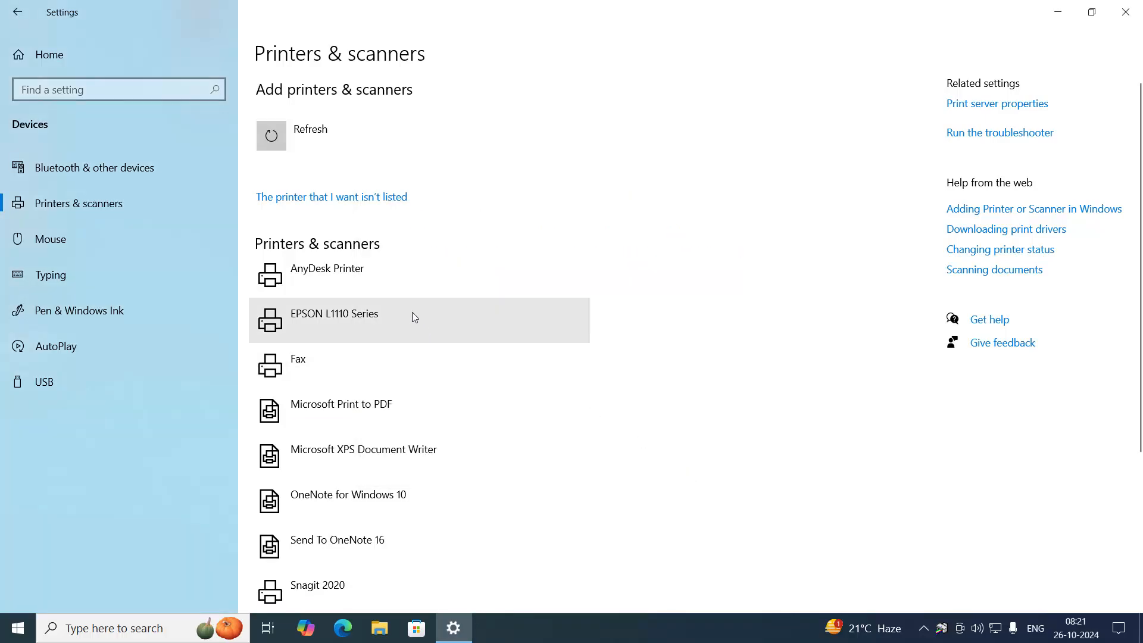
{"action": "left_click", "coordinate": [414, 317]}
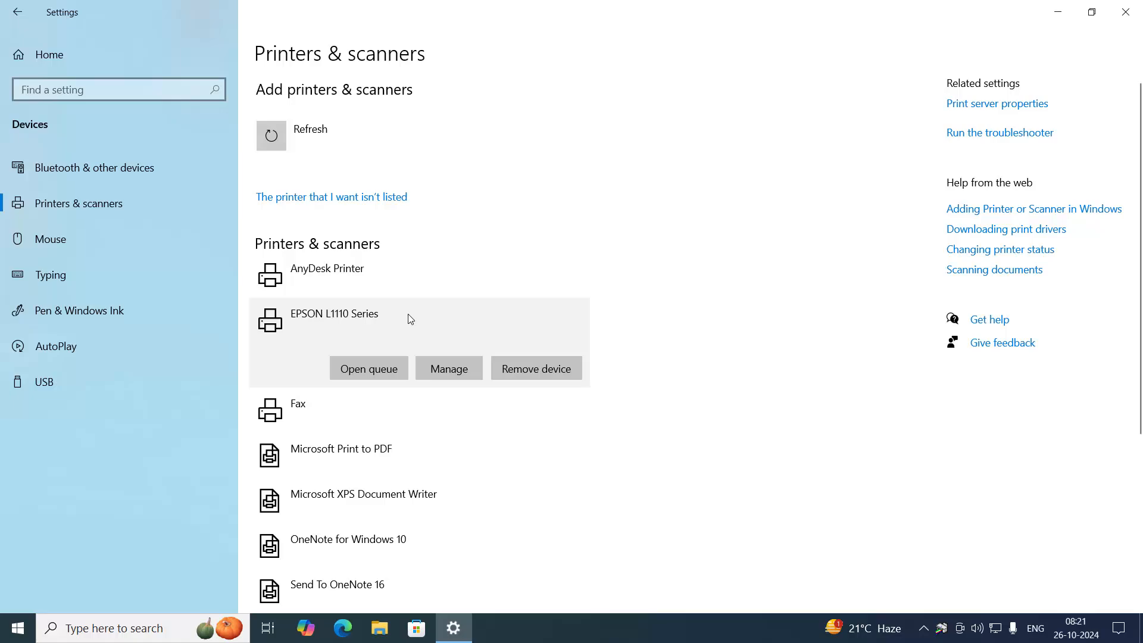